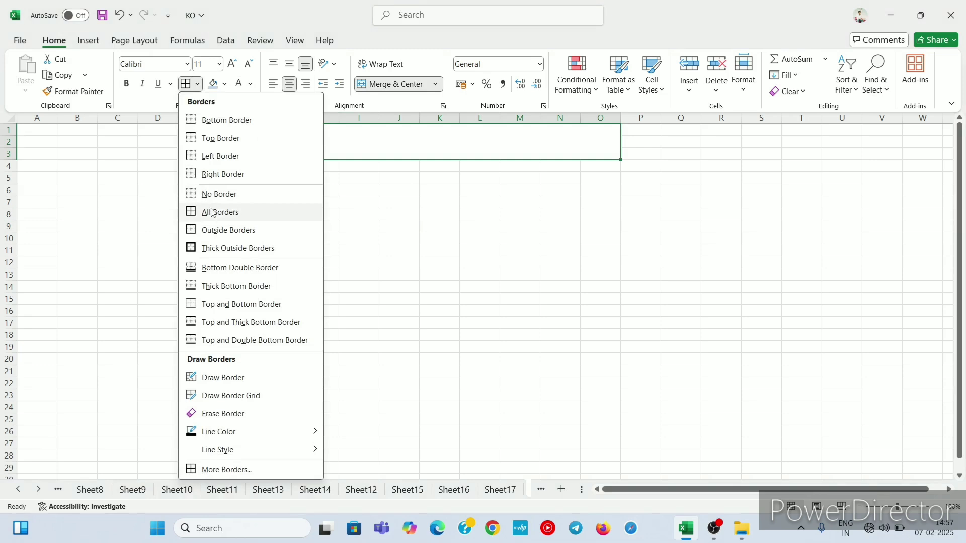
# Apply all borders to the merged G1:O3 cell and enter the title "TRUE , FALSE" in it.
pyautogui.click(211, 211)
pyautogui.click(383, 183)
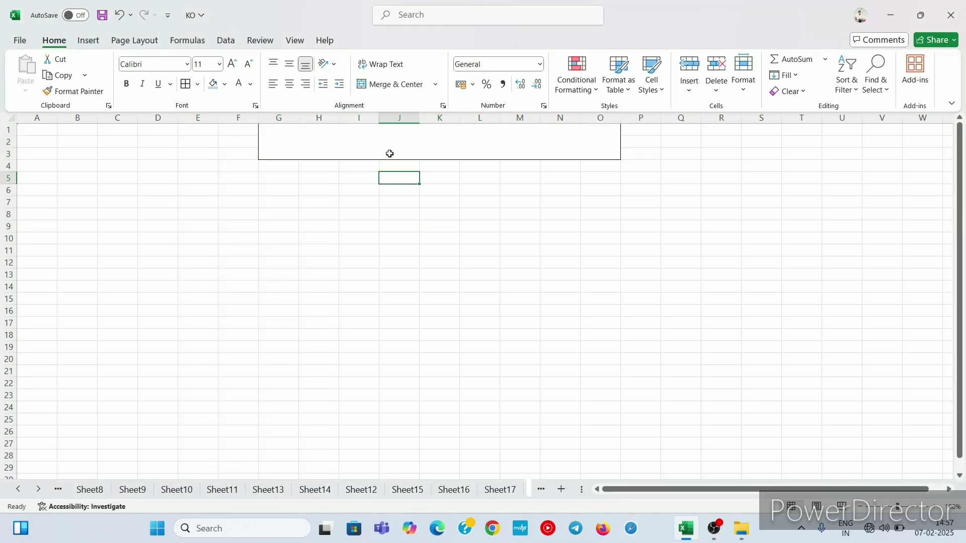
pyautogui.click(390, 152)
pyautogui.write('t')
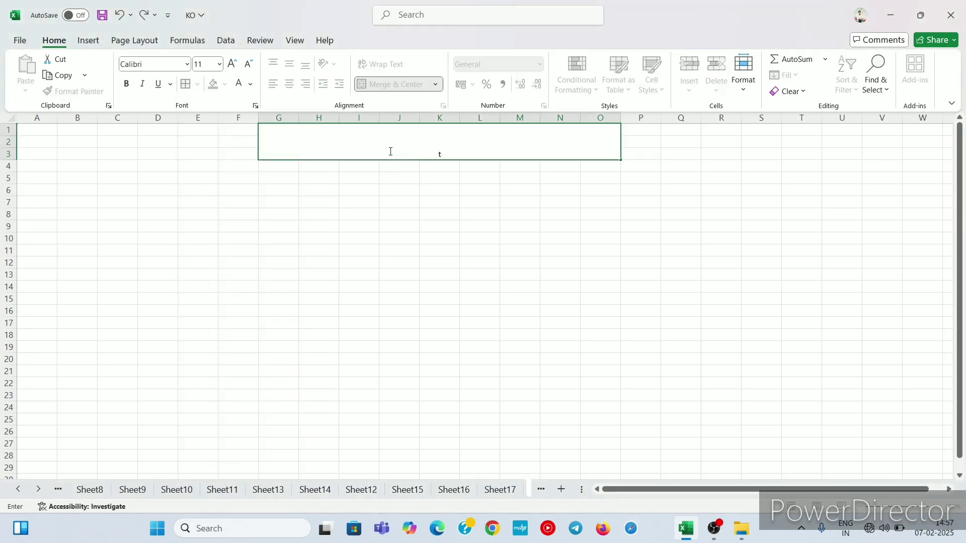
pyautogui.press('BackSpace')
pyautogui.write('TRUE , FALSE')
pyautogui.click(395, 187)
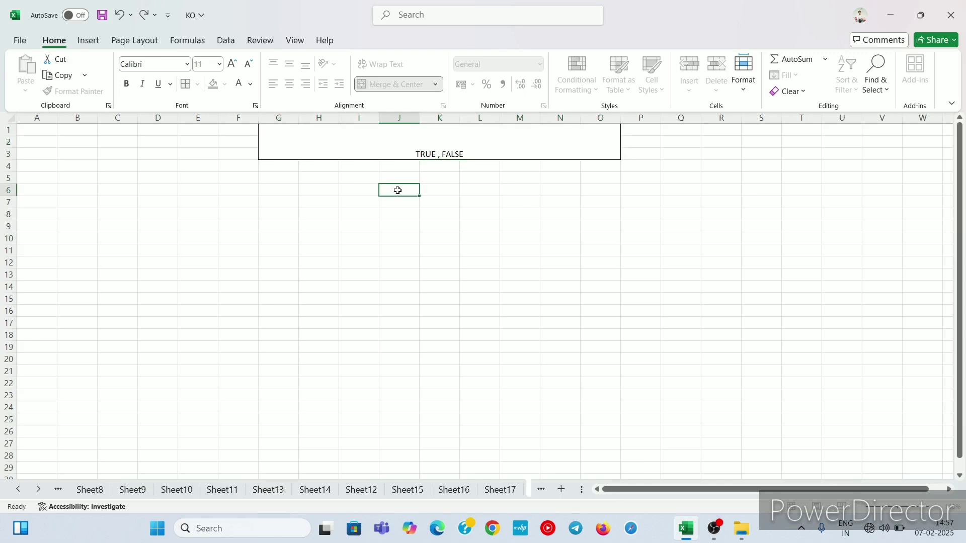
# Enlarge the "TRUE , FALSE" title to font size 36 and make it bold.
pyautogui.click(406, 146)
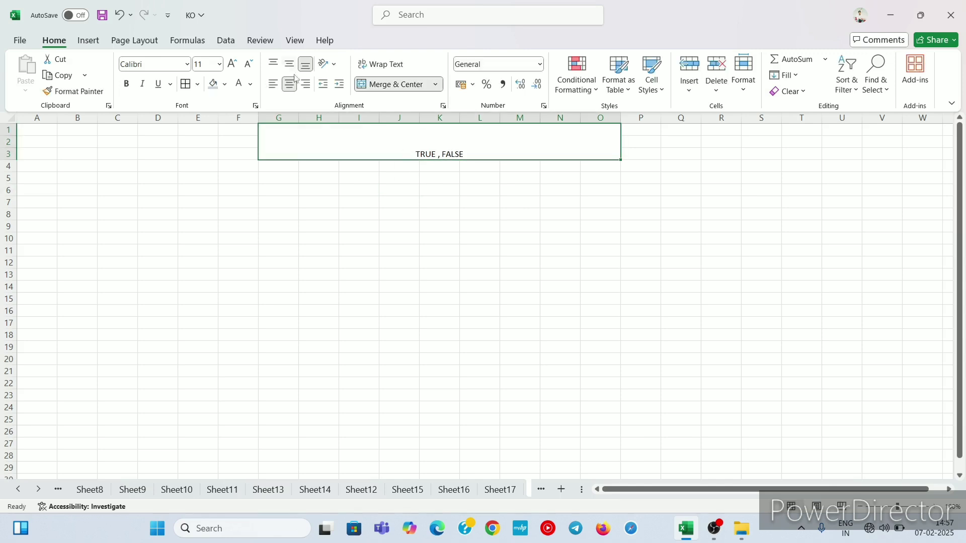
pyautogui.click(232, 64)
pyautogui.click(232, 64)
pyautogui.click(232, 64)
pyautogui.click(233, 64)
pyautogui.click(232, 65)
pyautogui.click(233, 64)
pyautogui.click(232, 64)
pyautogui.click(232, 65)
pyautogui.click(232, 64)
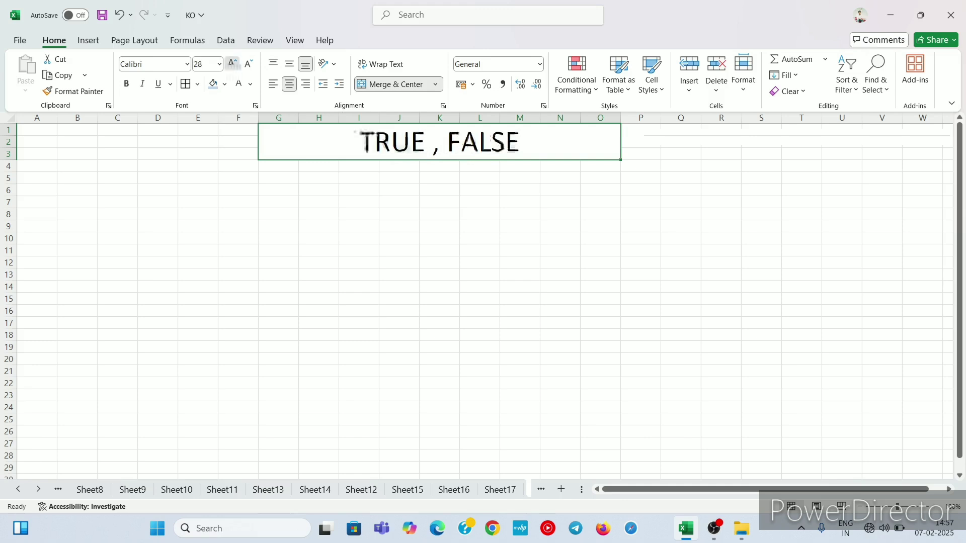
pyautogui.click(129, 87)
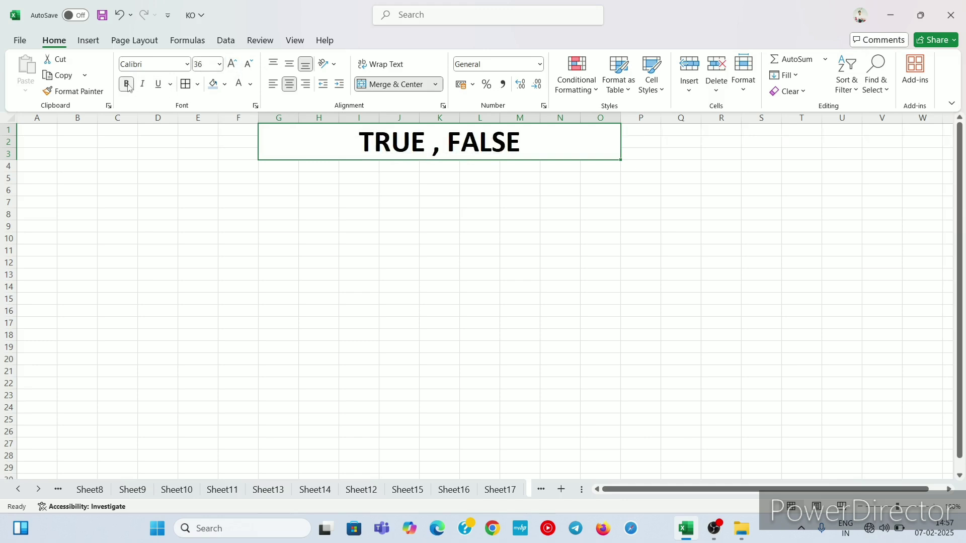
# Change the font color of the "TRUE , FALSE" title to standard red.
pyautogui.click(252, 84)
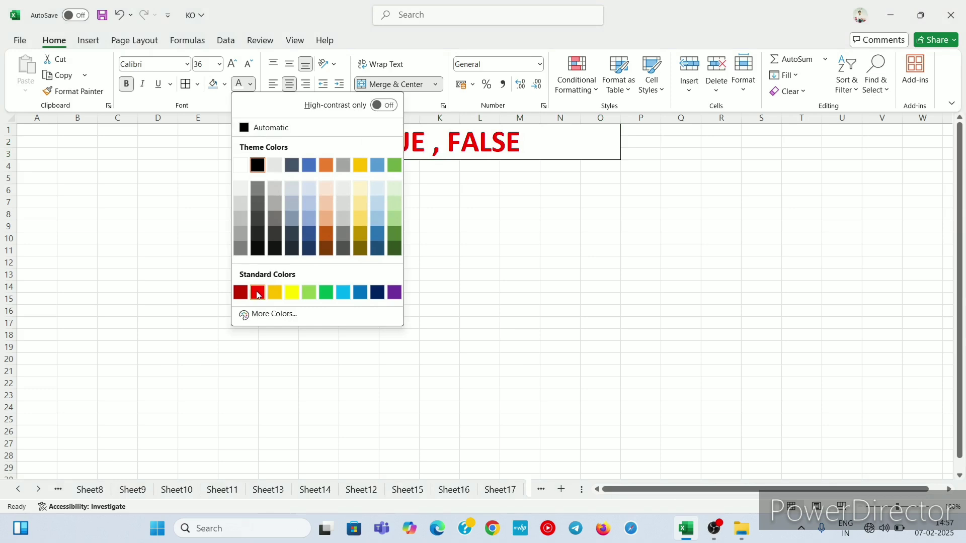
pyautogui.click(258, 292)
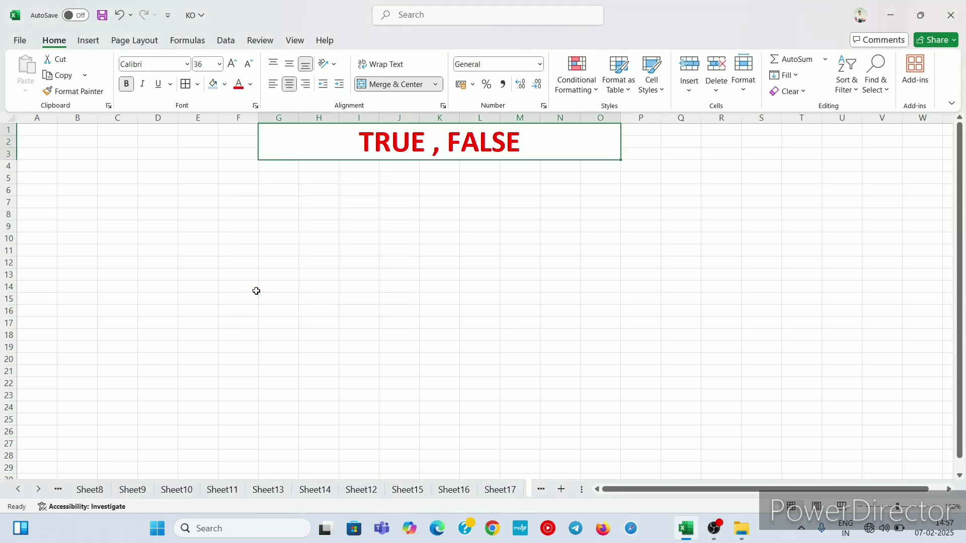
pyautogui.click(145, 226)
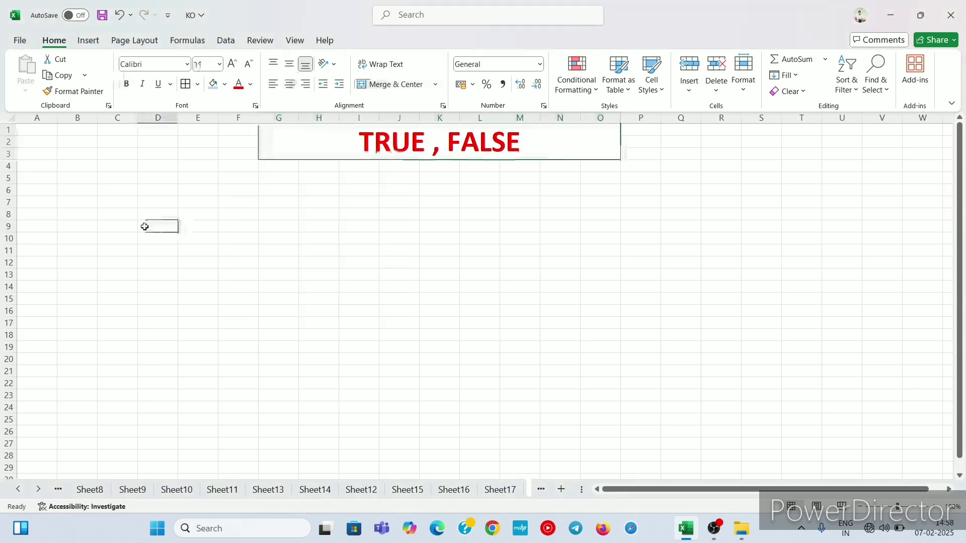
# Enter the same sample first name, spelled identically, in cells C5 and D5.
pyautogui.click(124, 203)
pyautogui.click(117, 191)
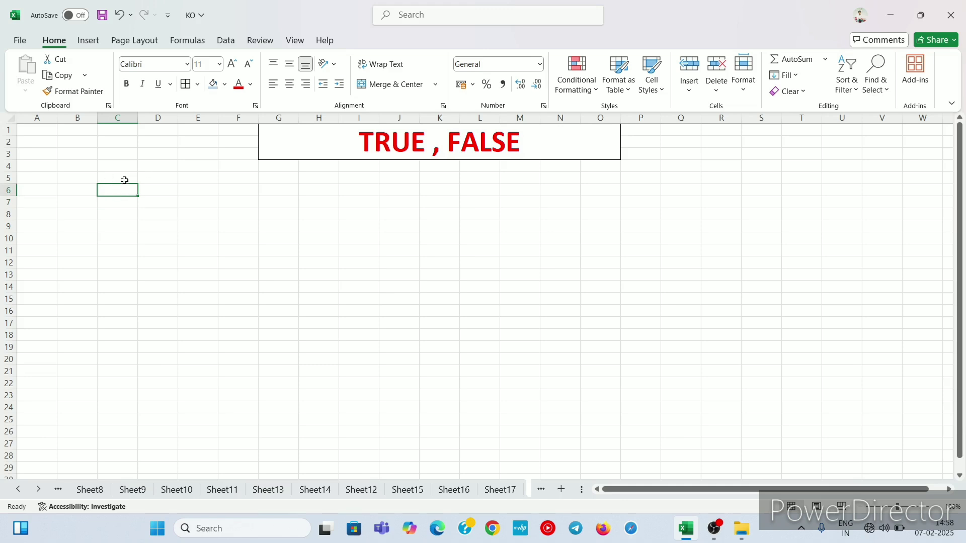
pyautogui.click(120, 180)
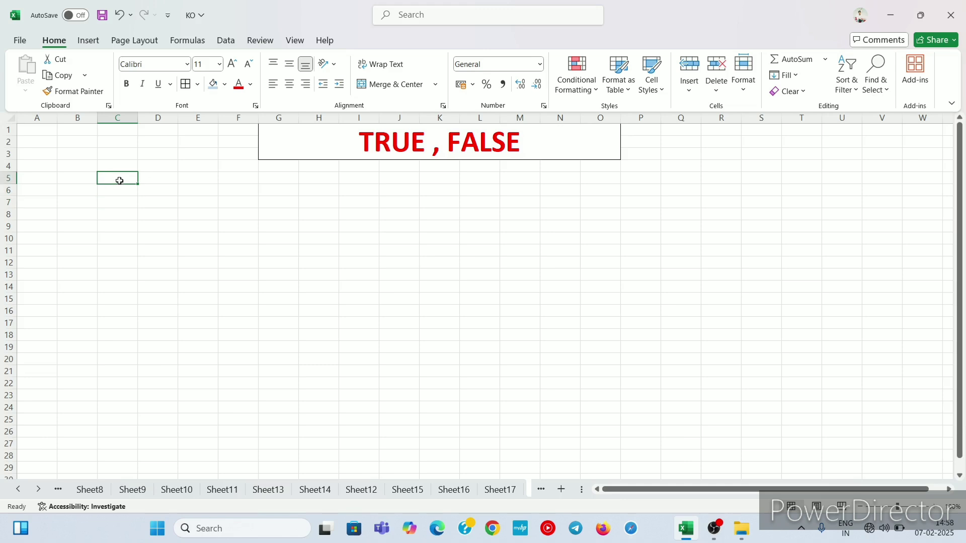
pyautogui.write('A')
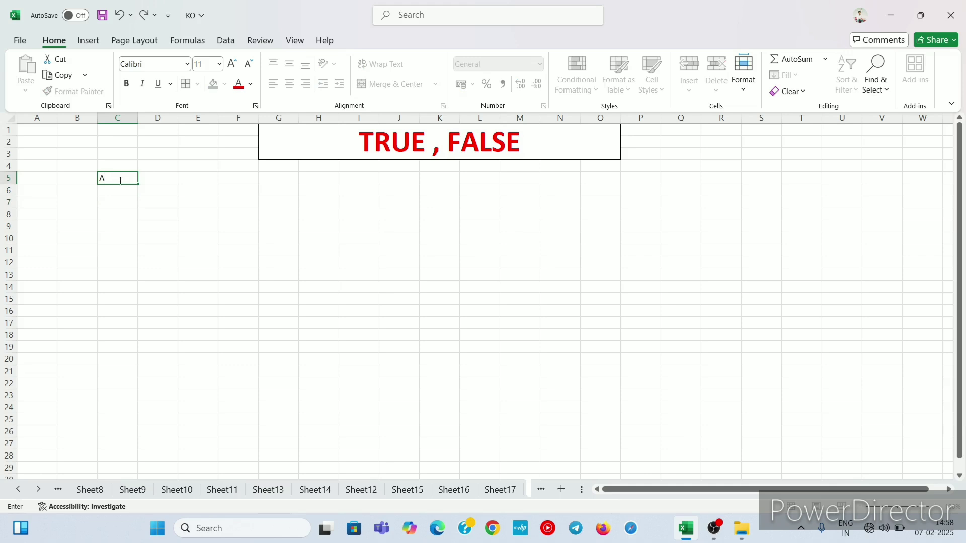
pyautogui.write('YAV')
pyautogui.press('BackSpace')
pyautogui.press('BackSpace')
pyautogui.write('AN')
pyautogui.click(153, 180)
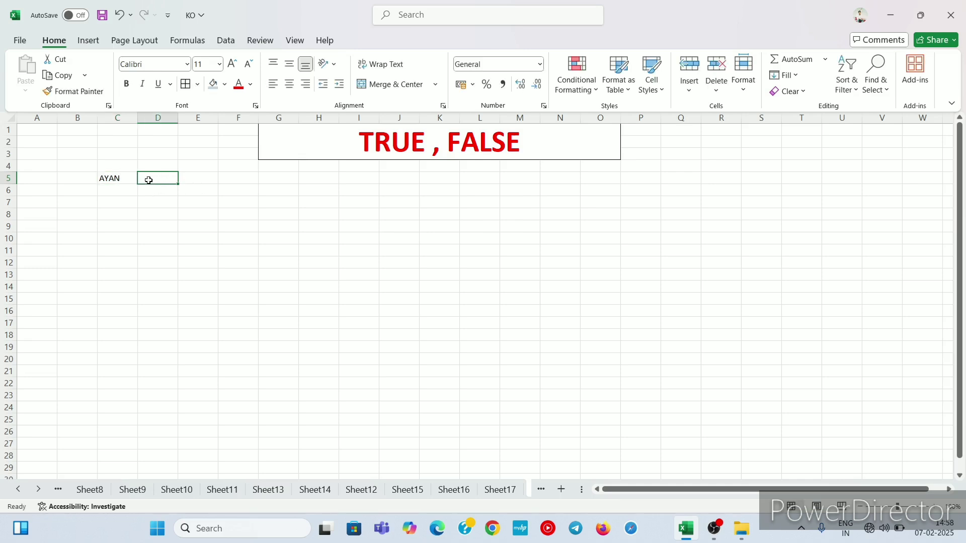
pyautogui.write('AYAN')
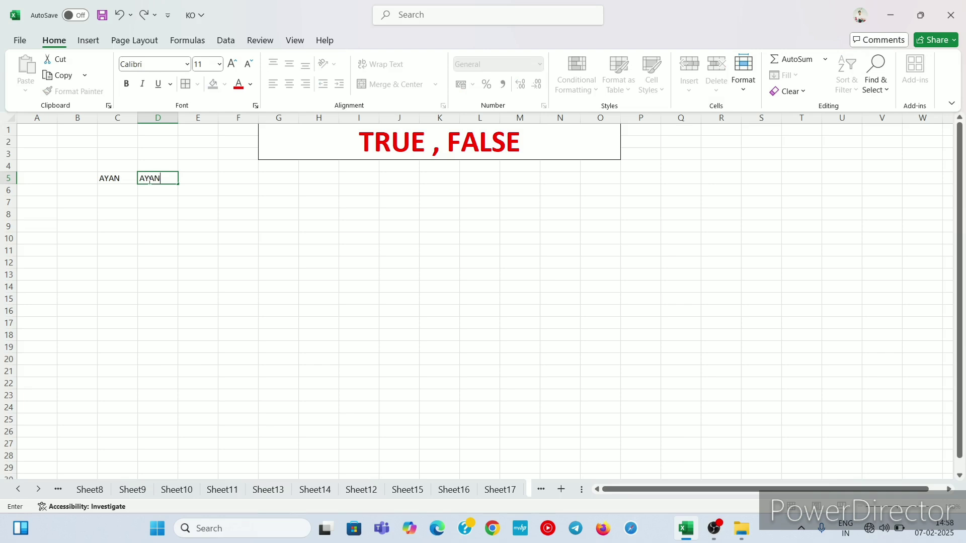
# Add the column header "NAME" above both names, in cells C4 and D4.
pyautogui.click(106, 169)
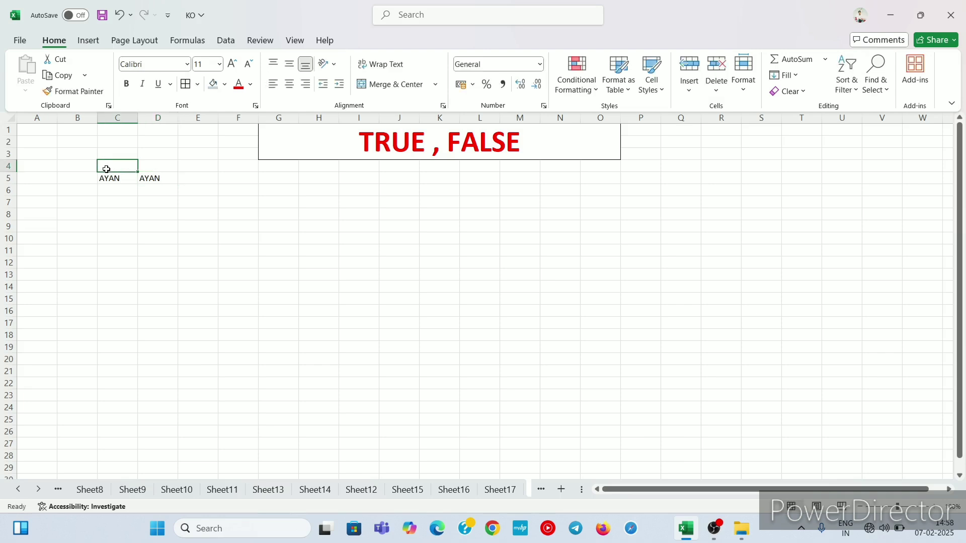
pyautogui.write('NAME')
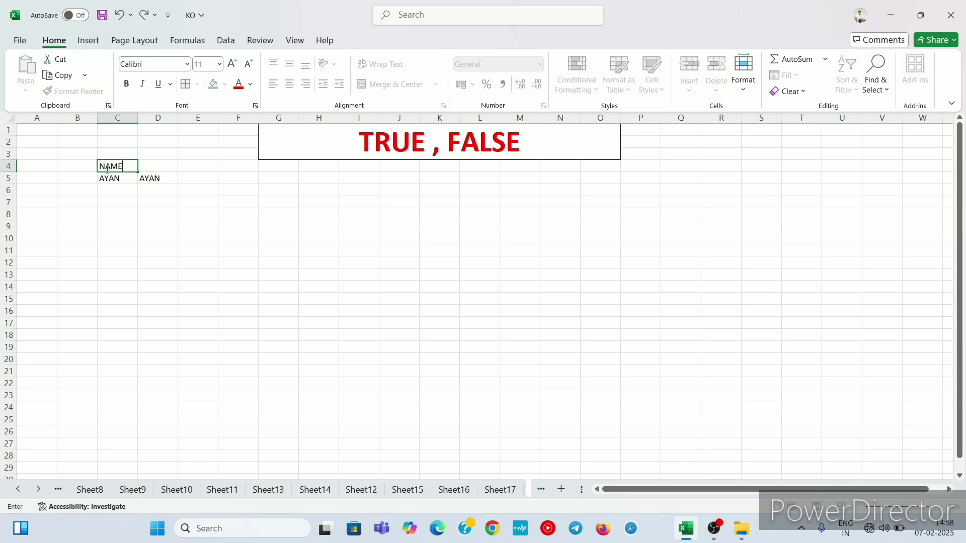
pyautogui.click(150, 166)
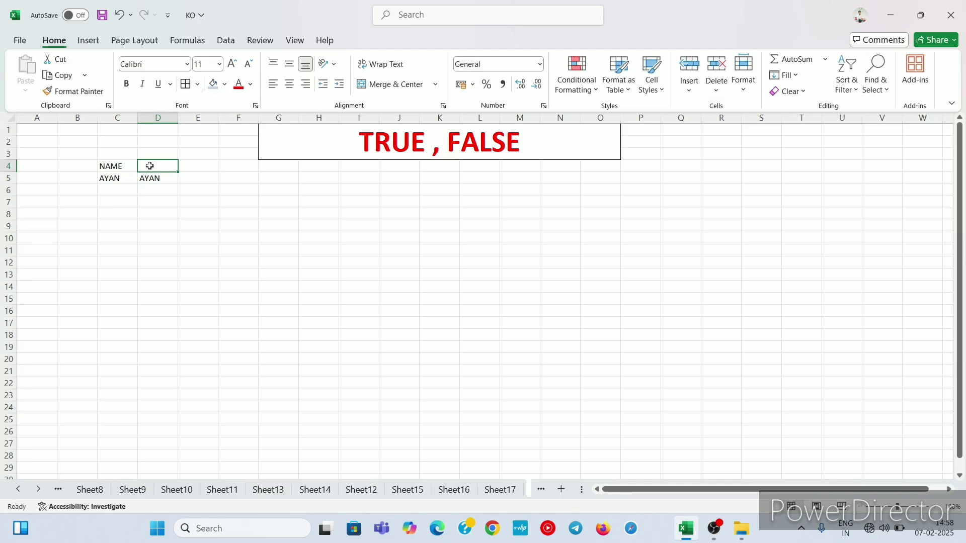
pyautogui.write('NAME')
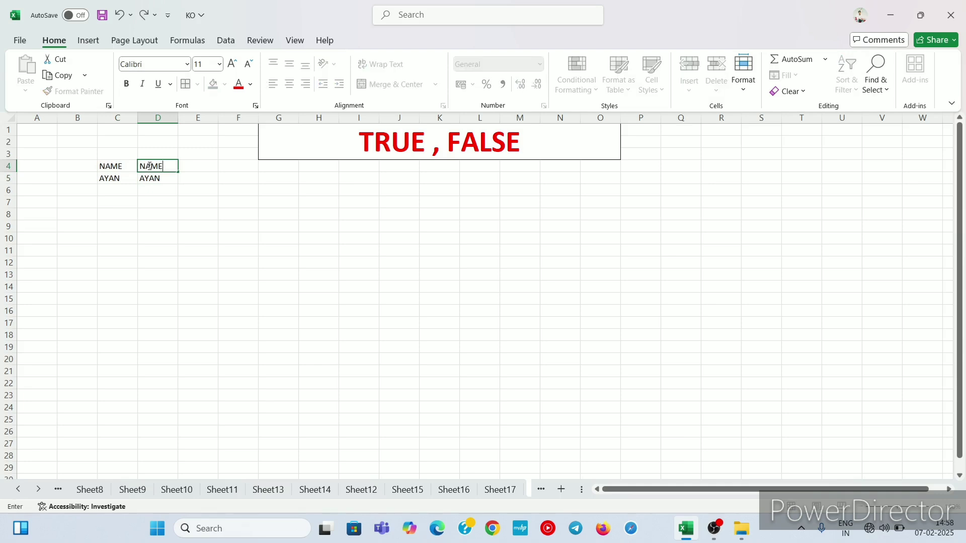
pyautogui.click(110, 179)
# Make the two NAME headers in C4:D4 bold and increase their font size by one step.
pyautogui.moveTo(114, 164); pyautogui.dragTo(151, 167)
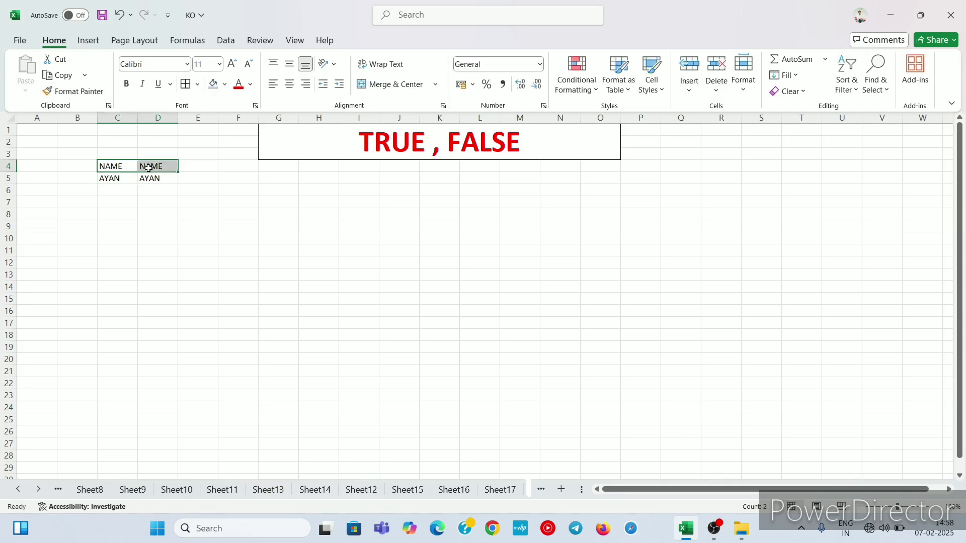
pyautogui.click(126, 84)
pyautogui.click(233, 64)
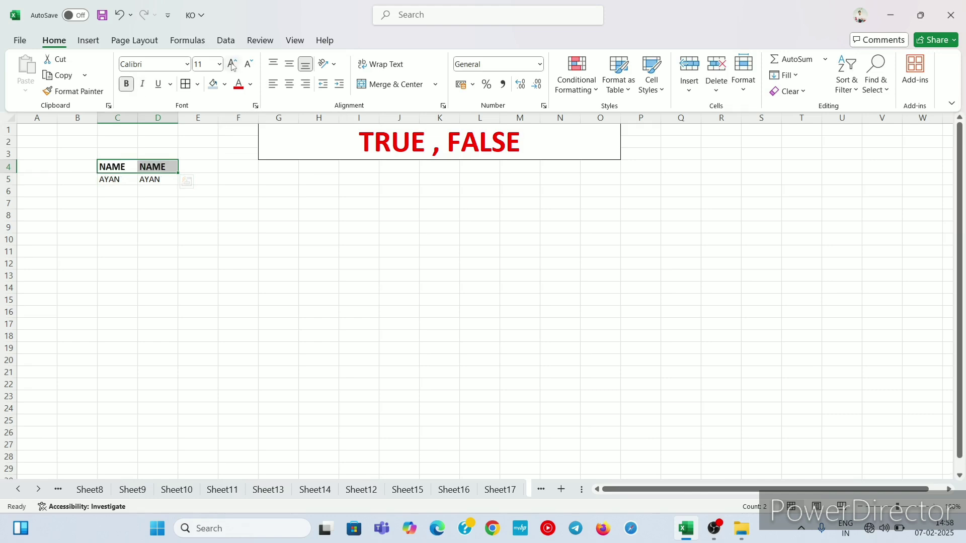
pyautogui.click(118, 181)
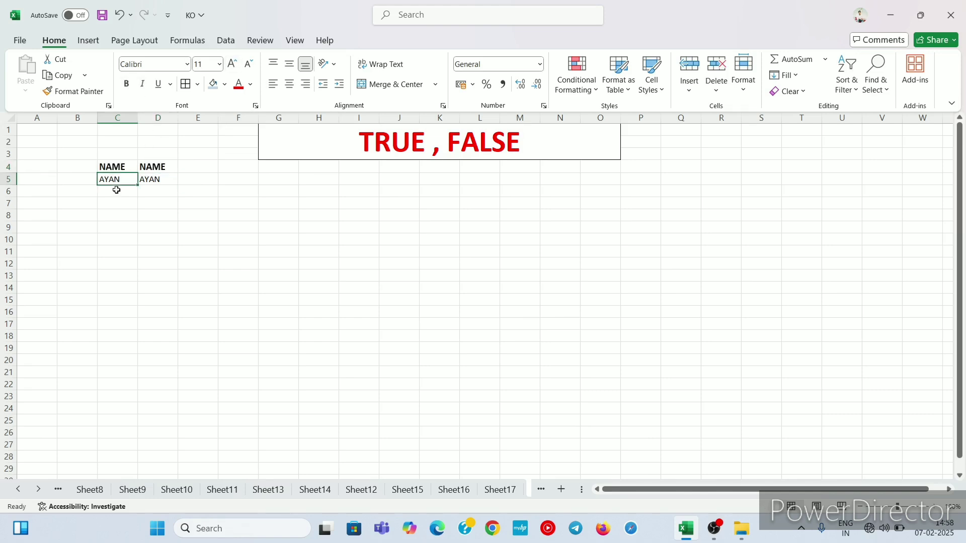
# Enter a second sample first name in C6 and a slightly different spelling of it in D6.
pyautogui.click(116, 190)
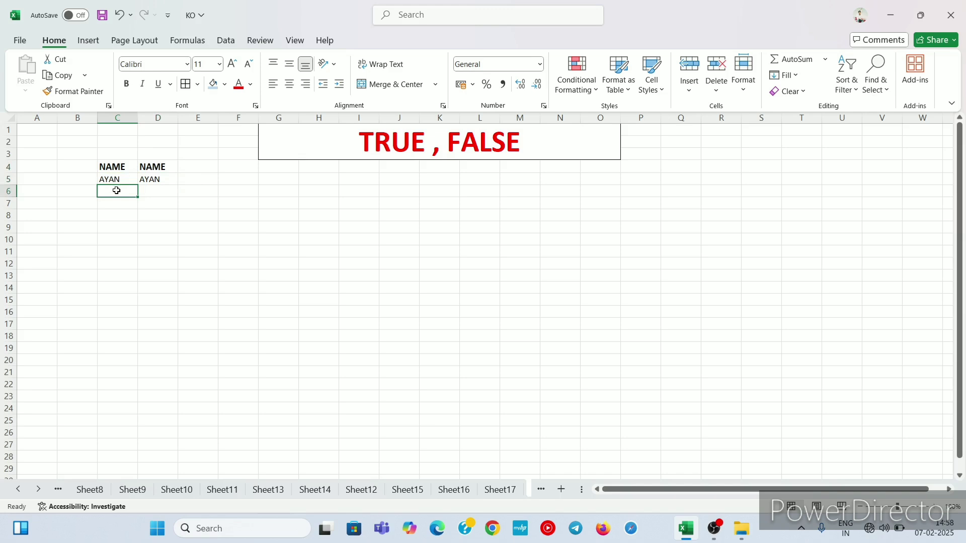
pyautogui.write('A')
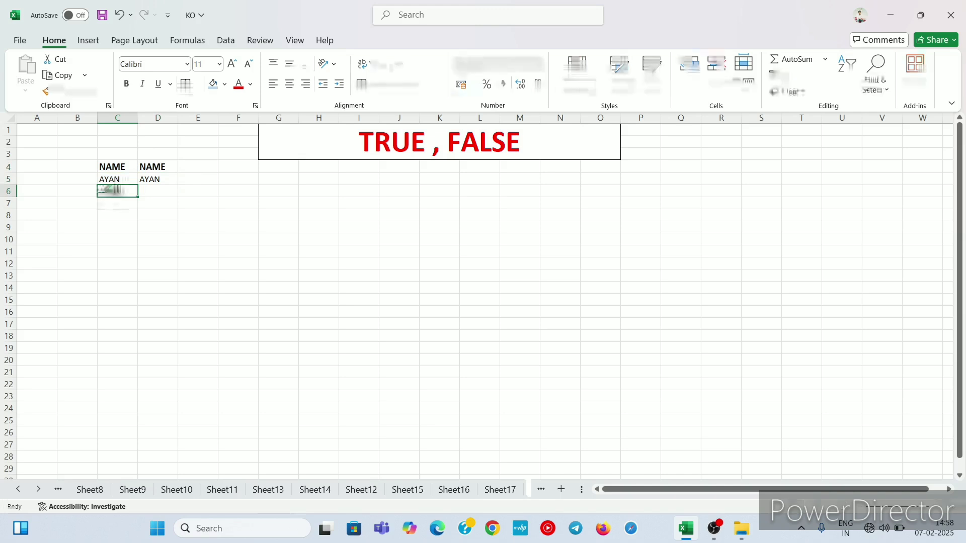
pyautogui.press('BackSpace')
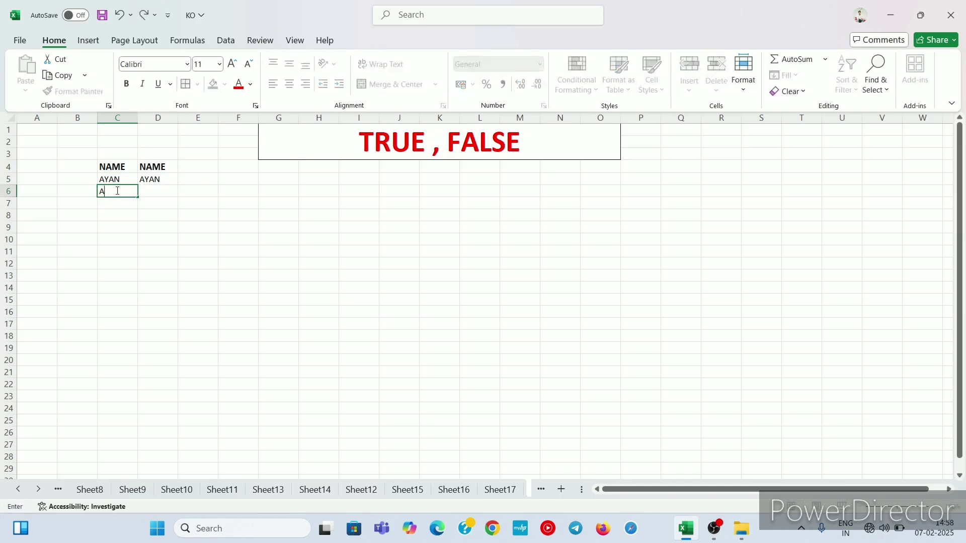
pyautogui.write('MAAN')
pyautogui.click(151, 192)
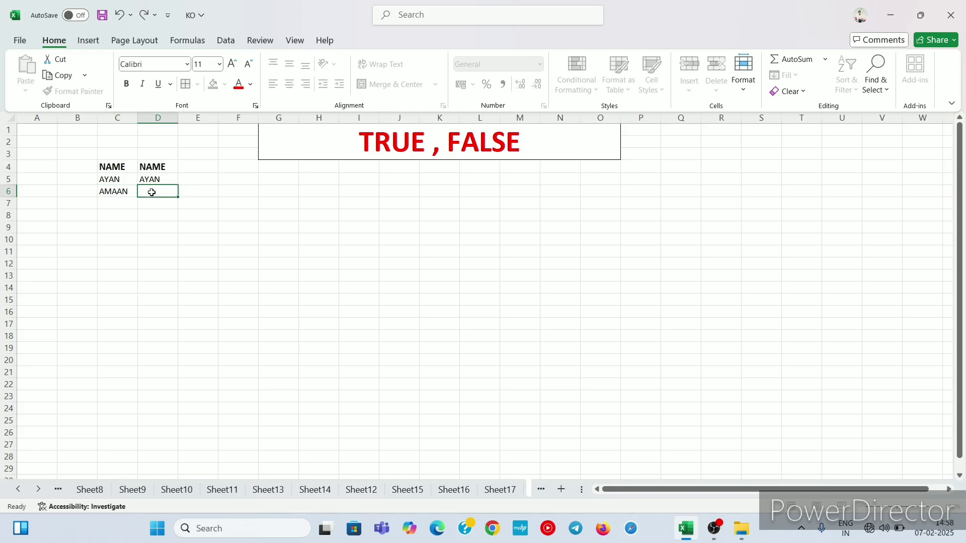
pyautogui.write('AMAN')
# Enter a third sample first name in C7 and a variant spelling of it in D7.
pyautogui.click(123, 203)
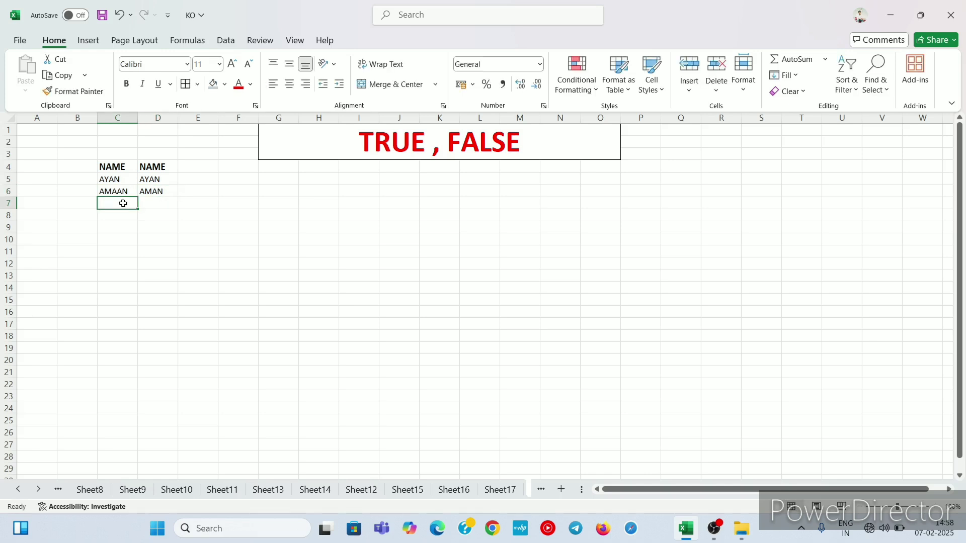
pyautogui.write('SI')
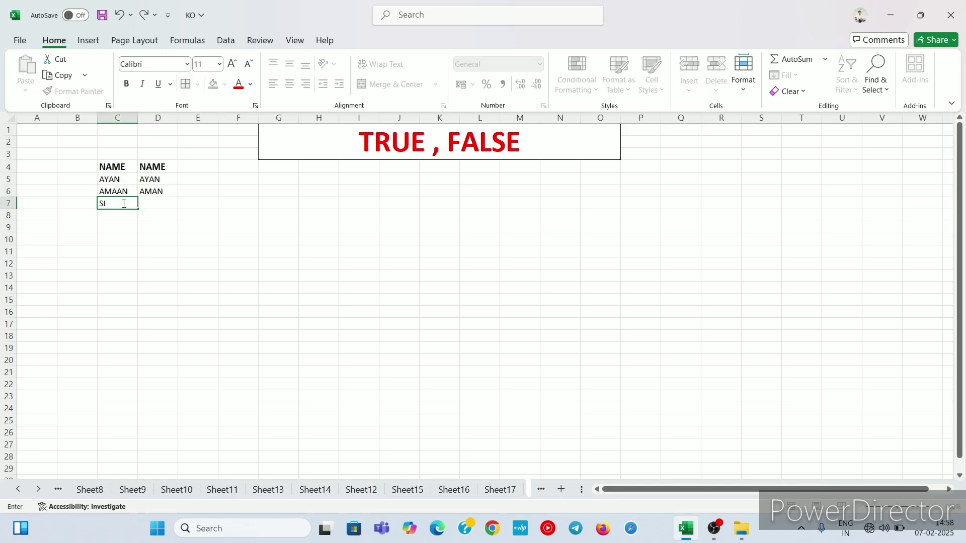
pyautogui.write('TA')
pyautogui.click(156, 201)
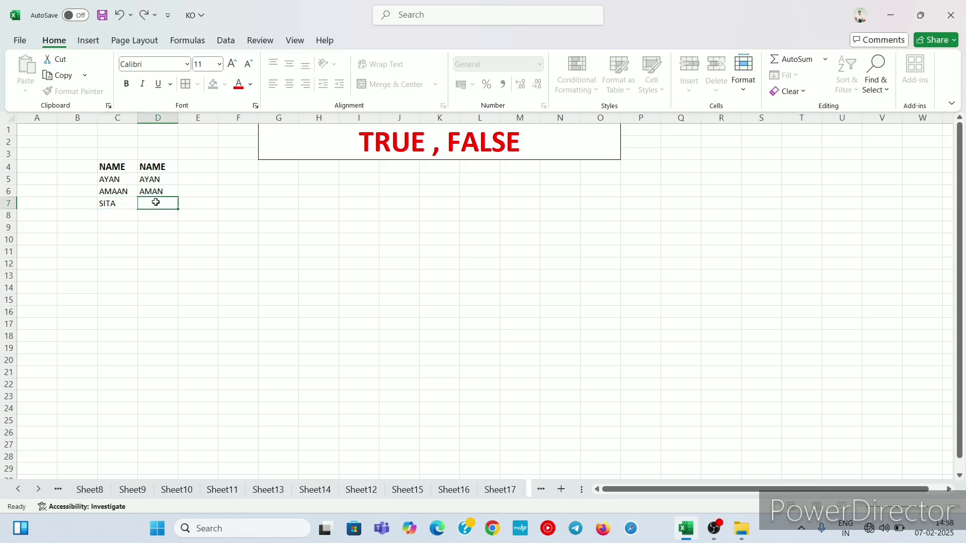
pyautogui.write('SEETA')
pyautogui.click(117, 206)
pyautogui.click(153, 205)
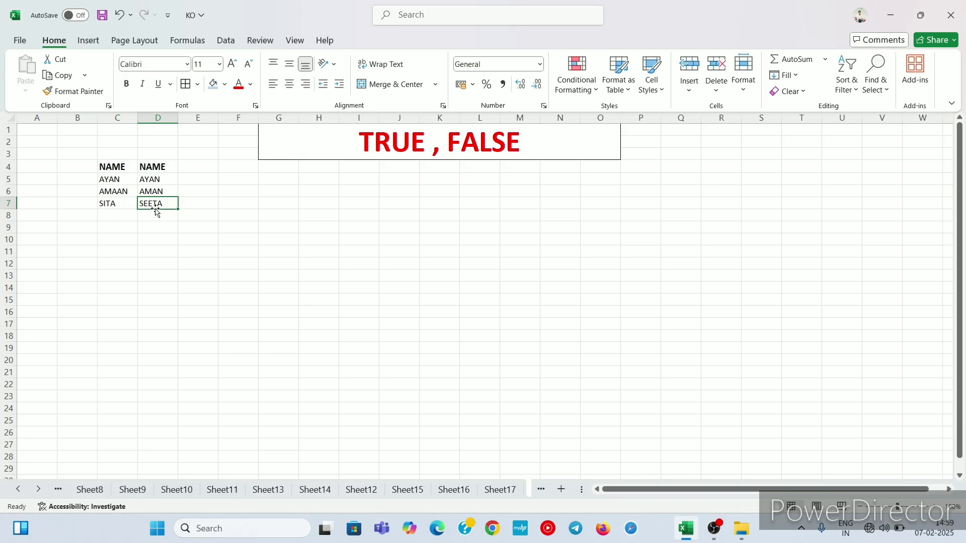
# Enter a fourth sample first name, spelled identically, in cells C8 and D8.
pyautogui.click(106, 216)
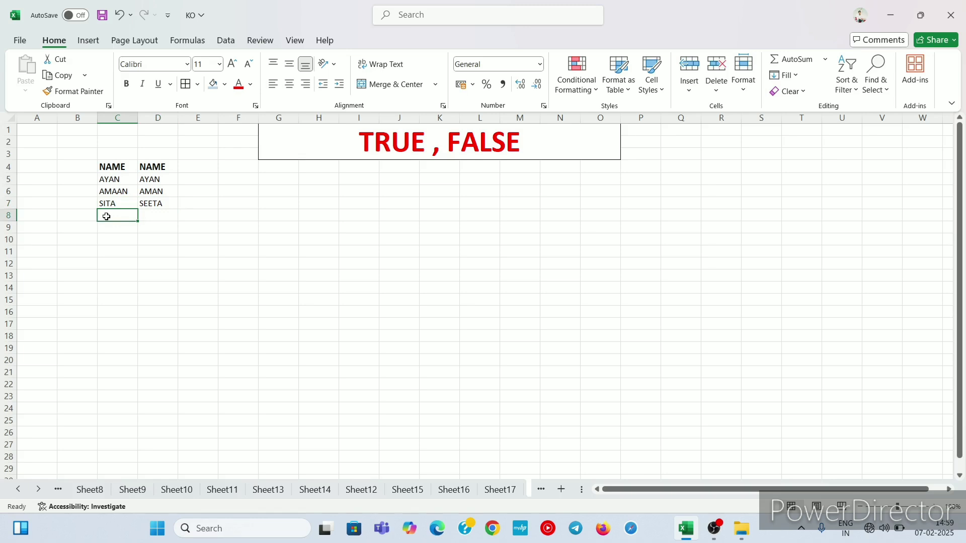
pyautogui.write('DA')
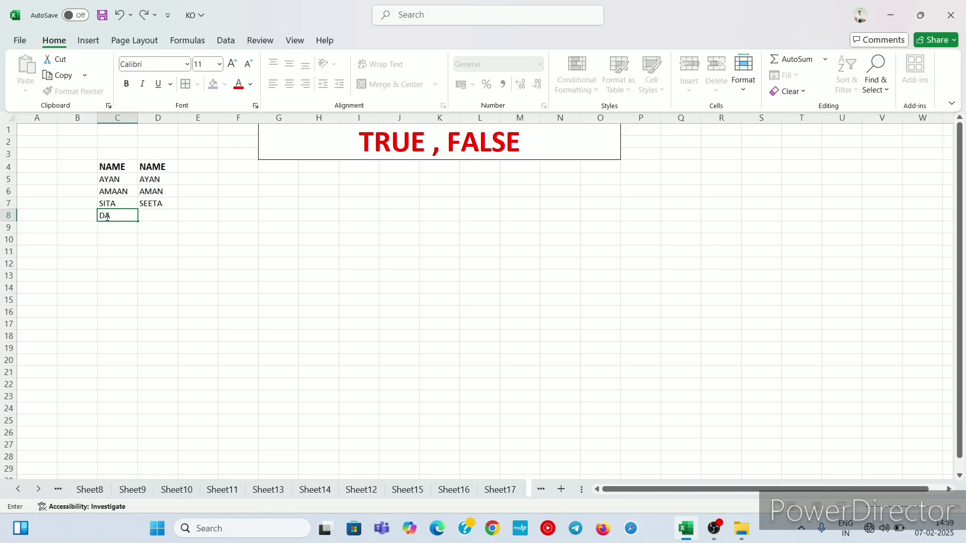
pyautogui.write('NISH')
pyautogui.click(152, 215)
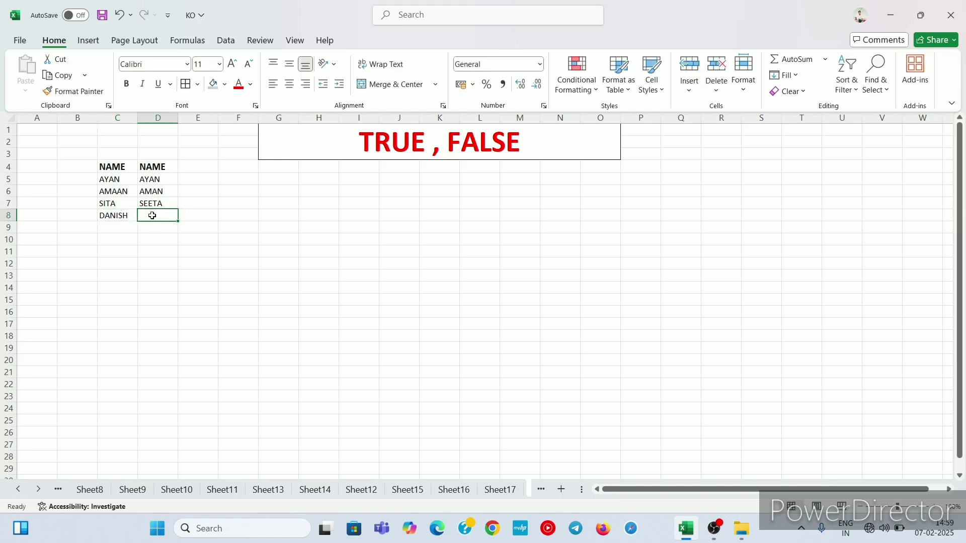
pyautogui.write('DANISH')
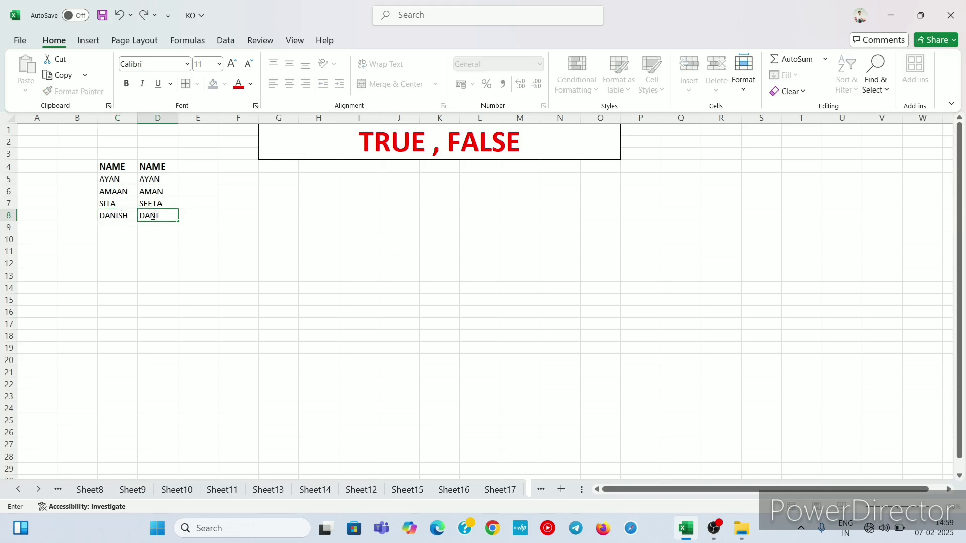
pyautogui.click(193, 157)
# Enter the header TRUE FALASE in cell E4, beside the two NAME headers.
pyautogui.click(199, 171)
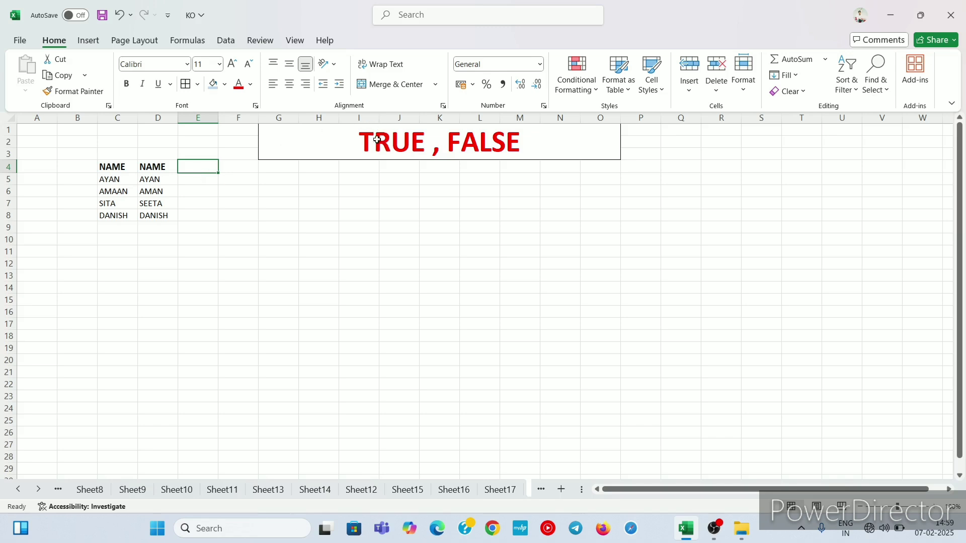
pyautogui.write('T')
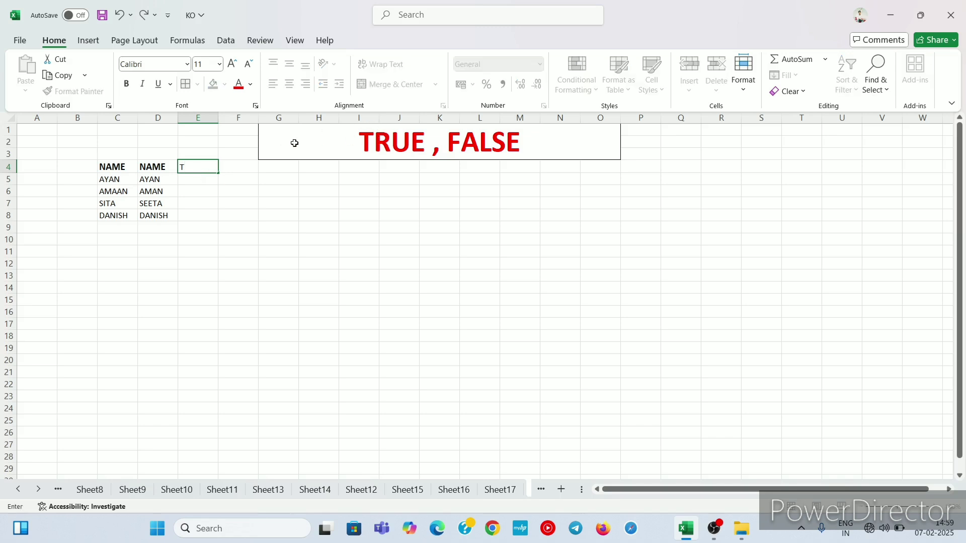
pyautogui.write('RUR')
pyautogui.press('BackSpace')
pyautogui.write('E FALASE')
pyautogui.press('Return')
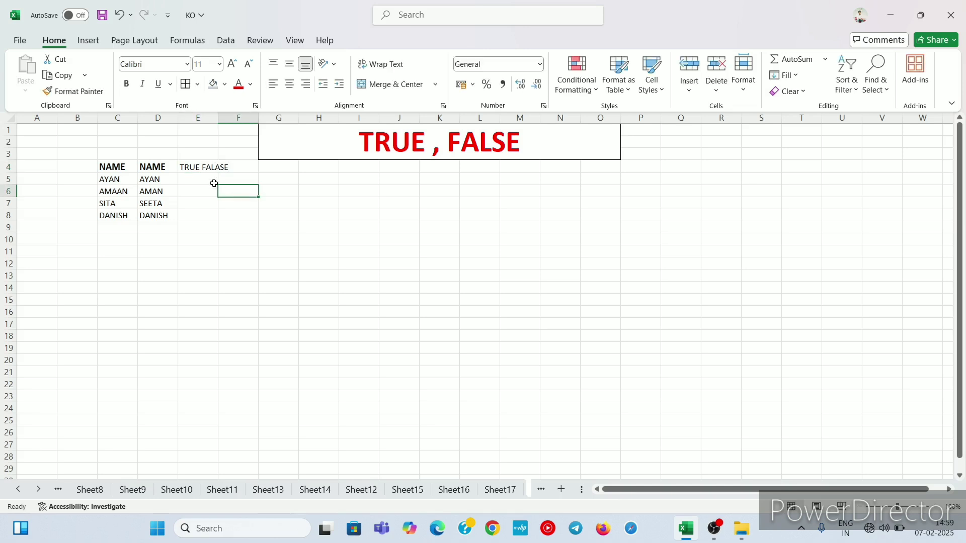
# Autofit the width of column E to the header text in E4.
pyautogui.click(205, 168)
pyautogui.hotkey('alt', 'h')
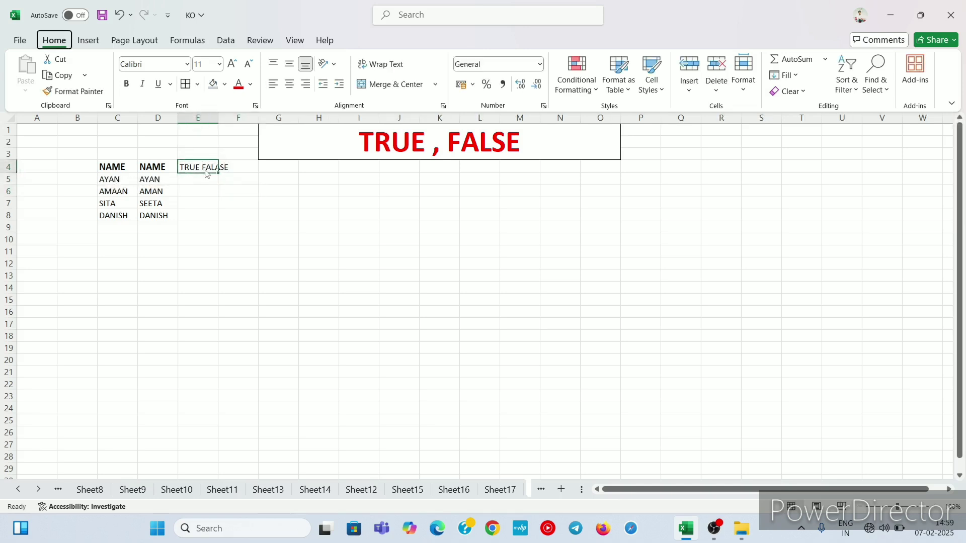
pyautogui.press('o')
pyautogui.press('i')
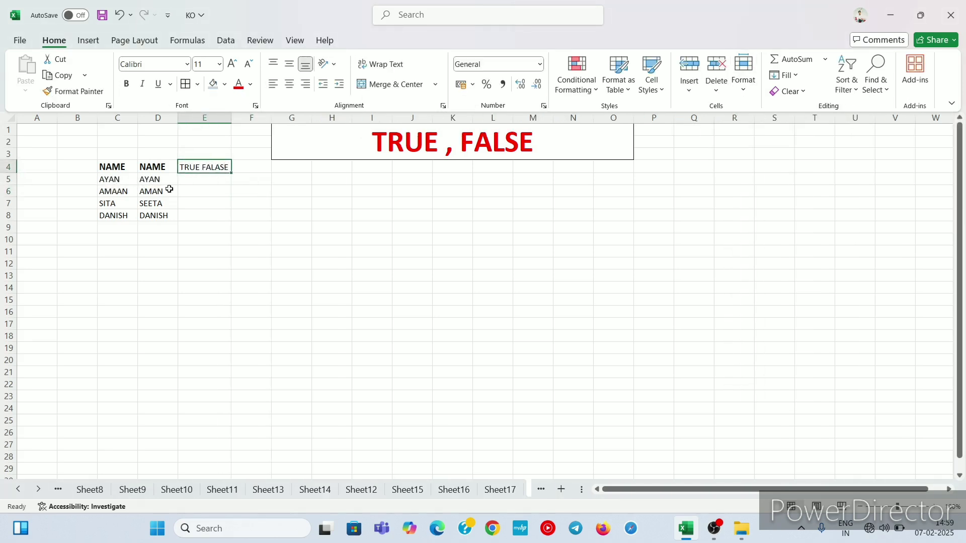
# Make the E4 header bold at font size 12 and autofit column E to the enlarged text.
pyautogui.click(201, 179)
pyautogui.click(207, 166)
pyautogui.click(127, 84)
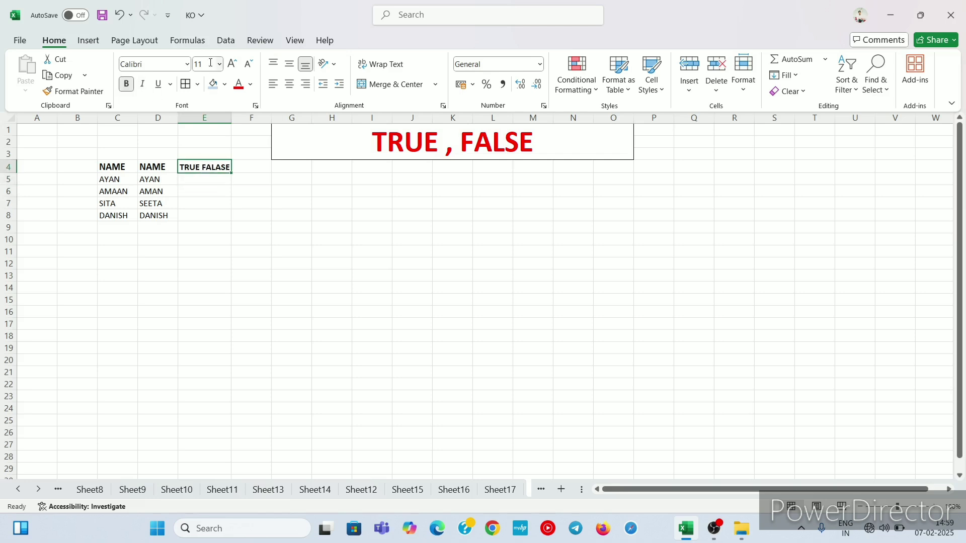
pyautogui.click(232, 64)
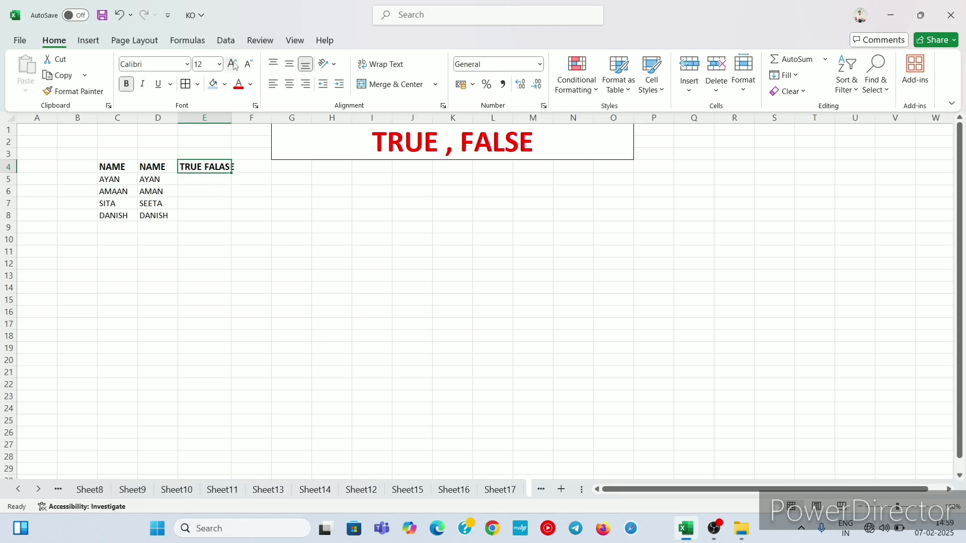
pyautogui.hotkey('alt', 'h')
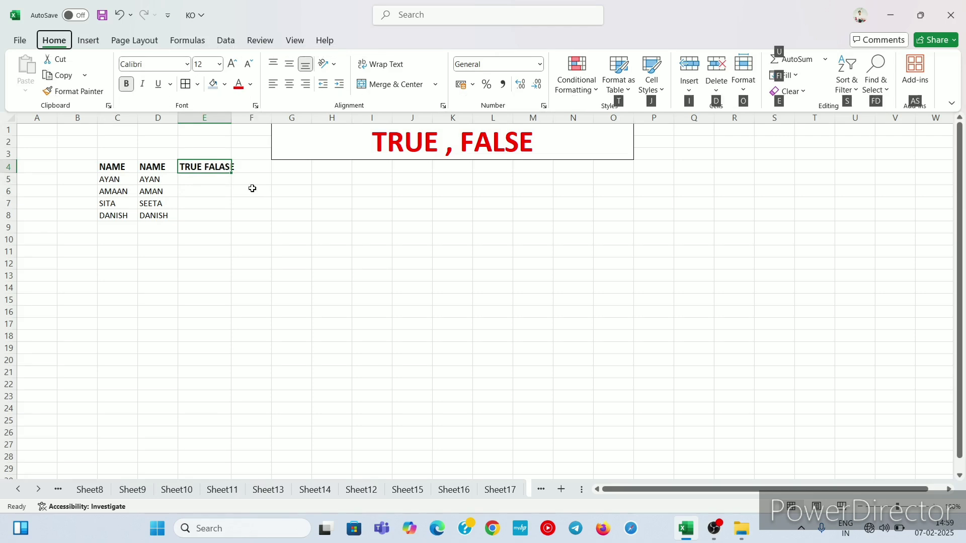
pyautogui.press('o')
pyautogui.press('i')
# Enter the formula =C5=D5 in cell E5 to compare the first pair of names.
pyautogui.click(204, 179)
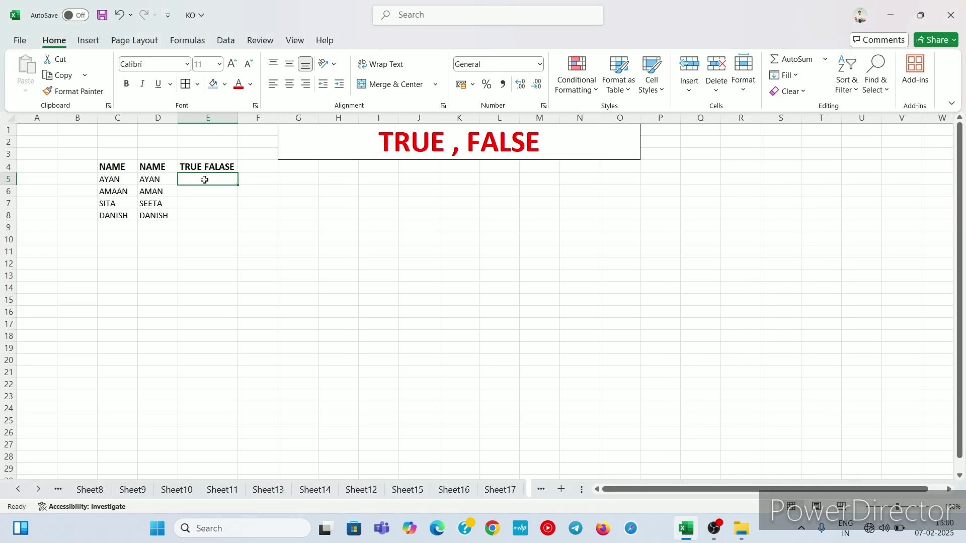
pyautogui.write('=')
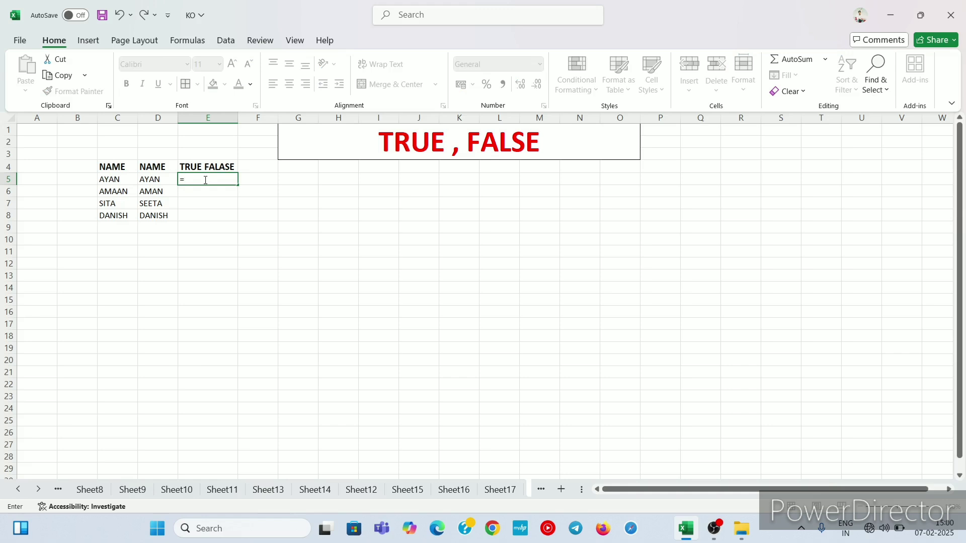
pyautogui.click(103, 181)
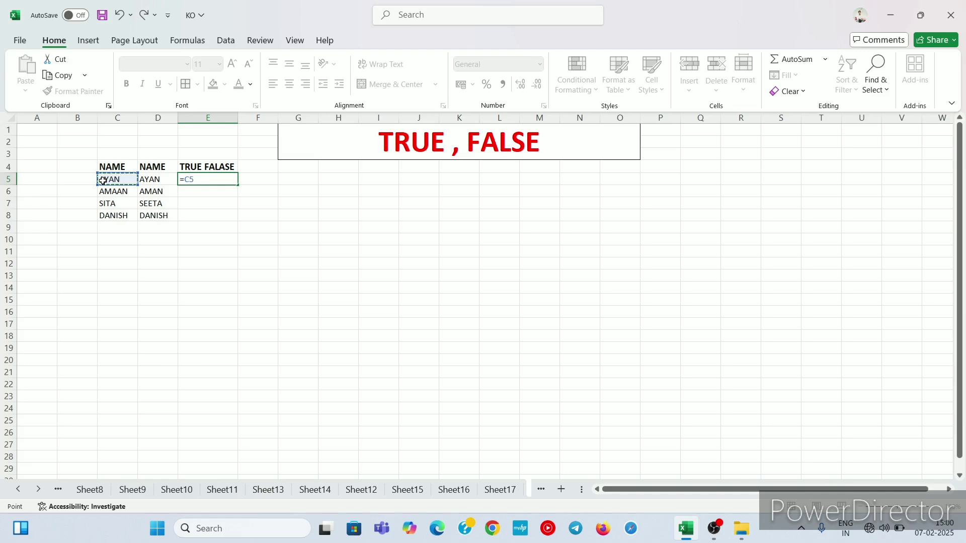
pyautogui.write('=')
pyautogui.click(153, 181)
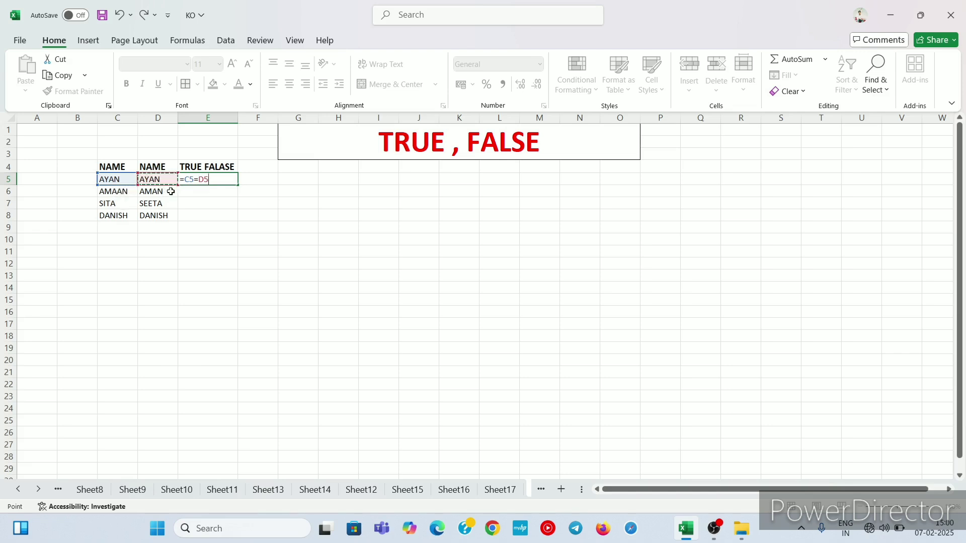
pyautogui.press('Return')
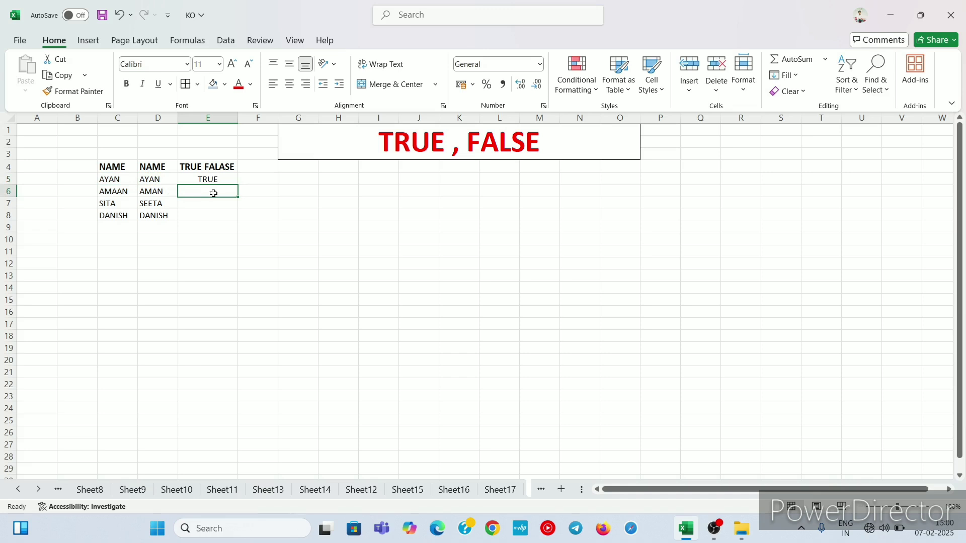
# Fill the comparison formula from E5 down through E8.
pyautogui.click(191, 203)
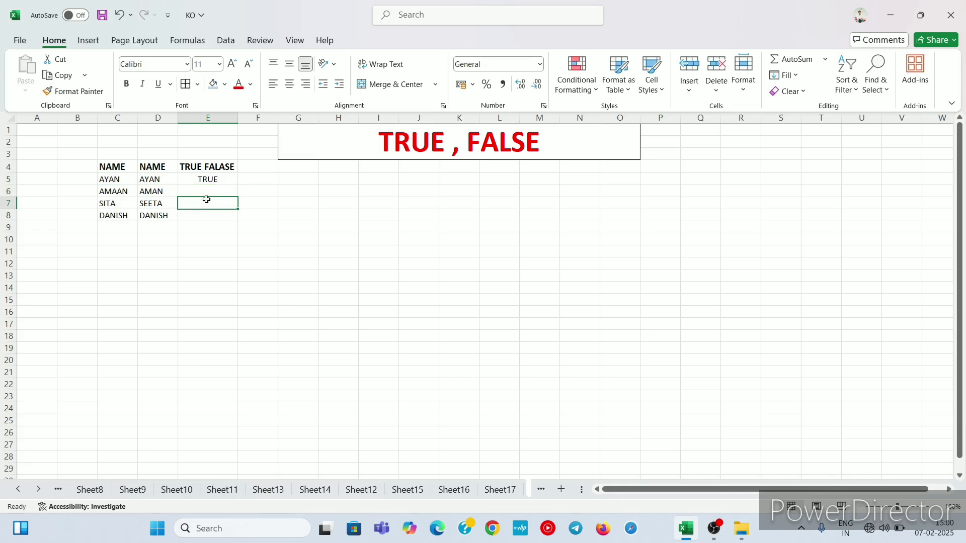
pyautogui.click(221, 192)
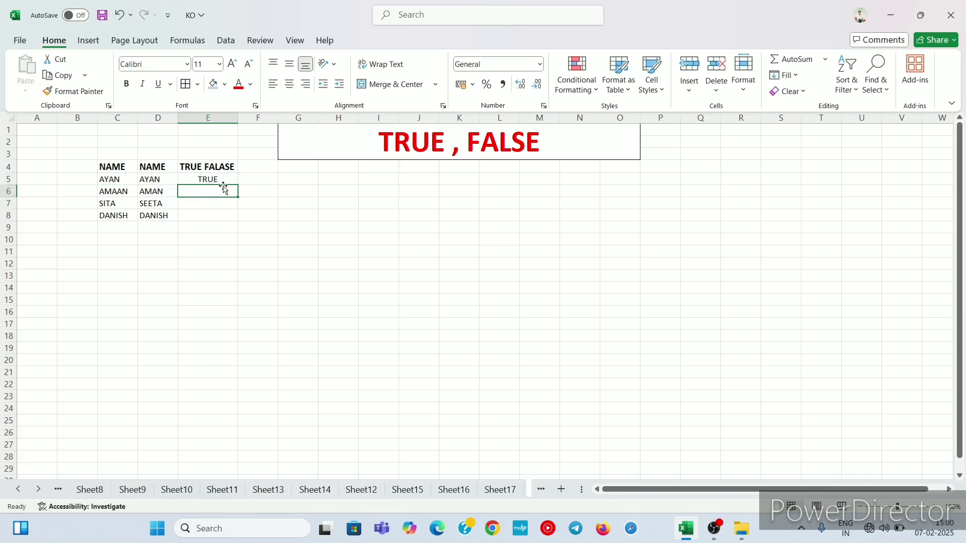
pyautogui.click(222, 177)
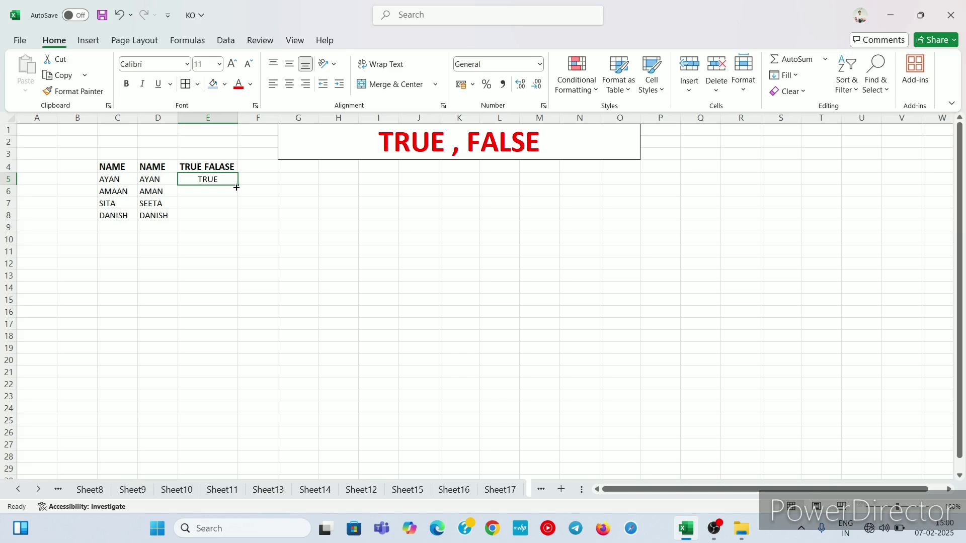
pyautogui.moveTo(236, 188); pyautogui.dragTo(237, 220)
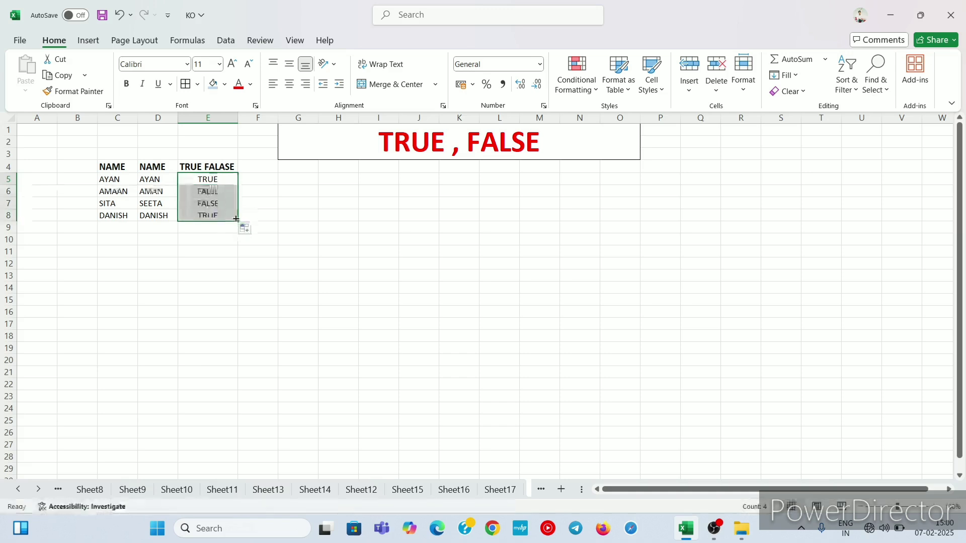
# Check the comparison results in E5:E8 against the name pairs in columns C and D.
pyautogui.click(208, 177)
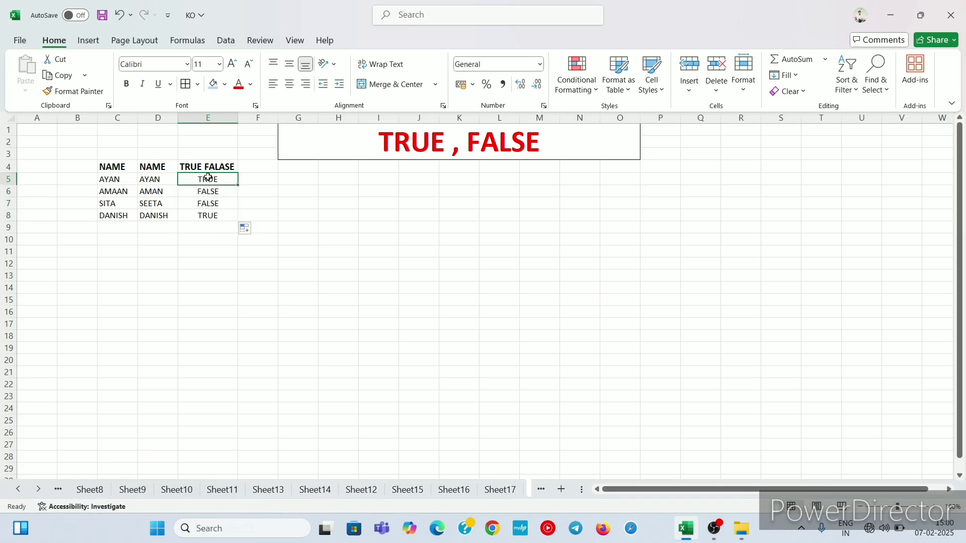
pyautogui.click(210, 216)
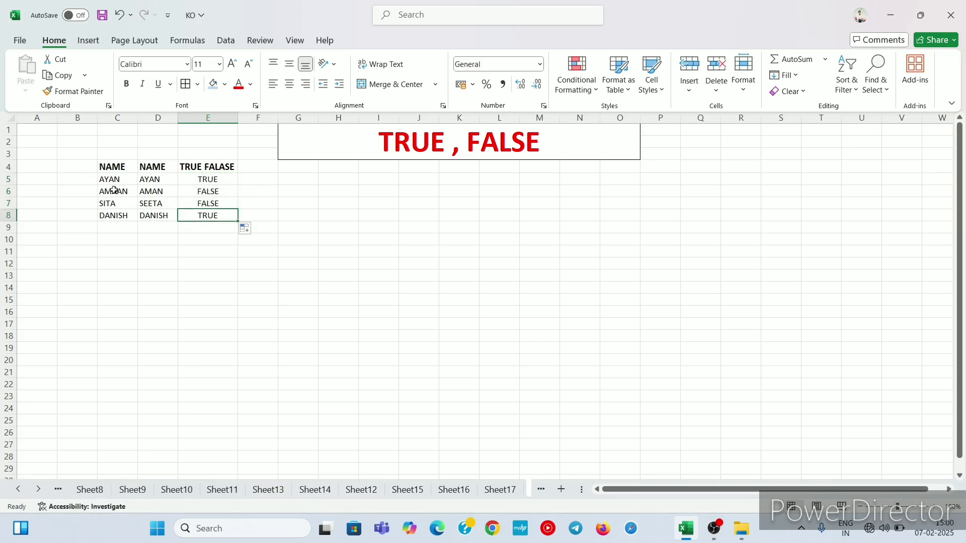
pyautogui.click(215, 194)
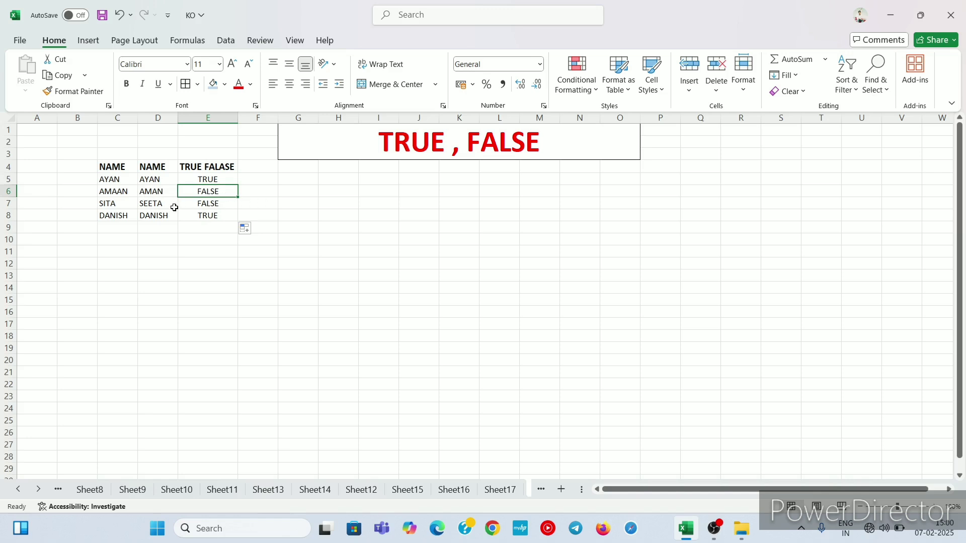
pyautogui.click(154, 215)
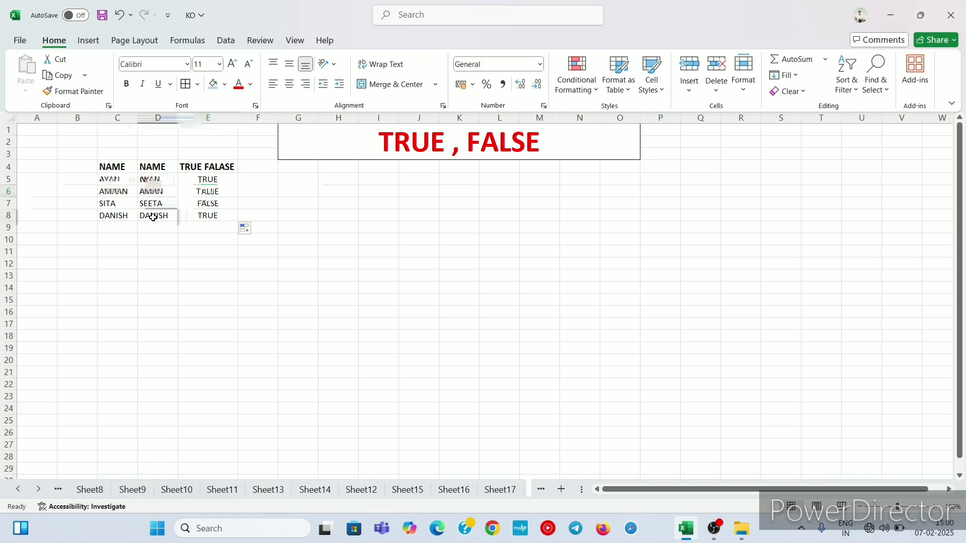
pyautogui.click(205, 180)
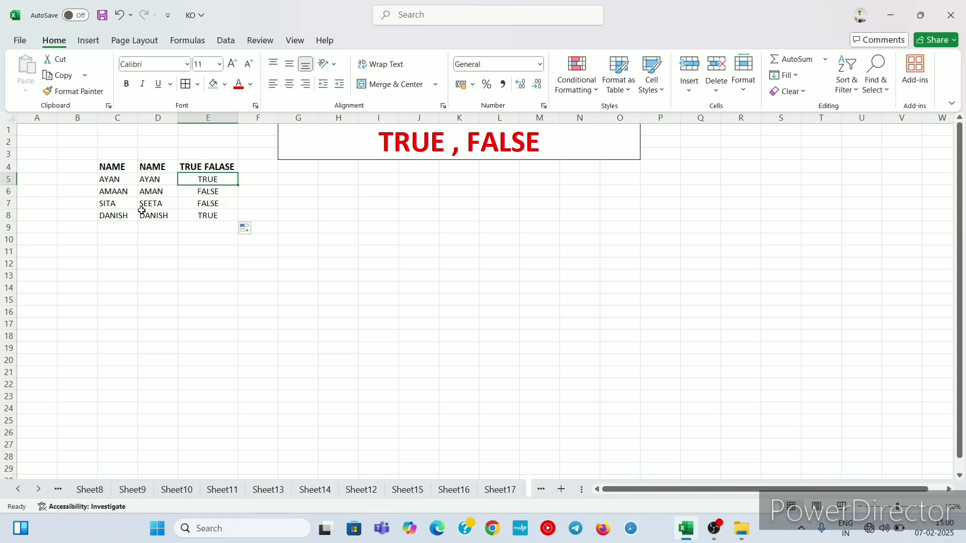
pyautogui.click(204, 218)
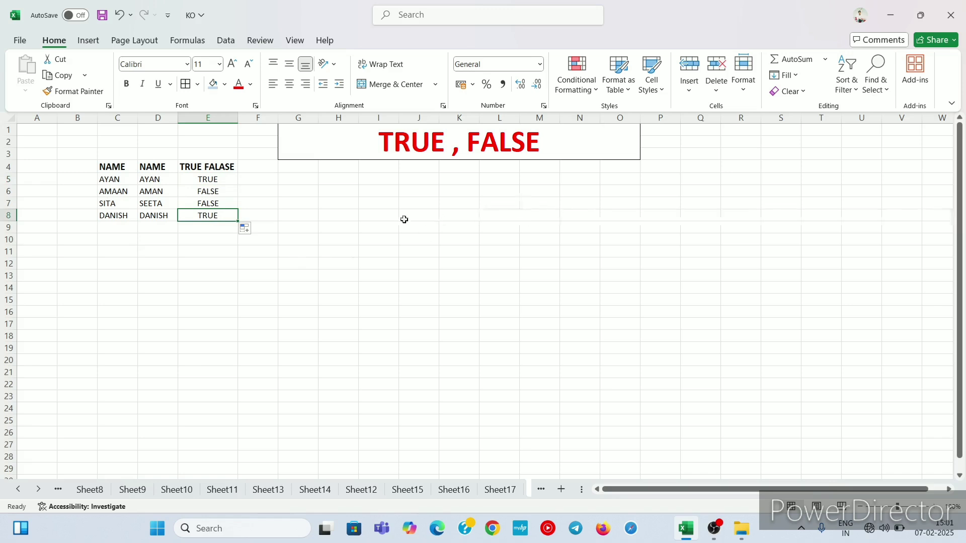
# Enter five sample first names down cells H11:H15 to start a second table.
pyautogui.click(330, 260)
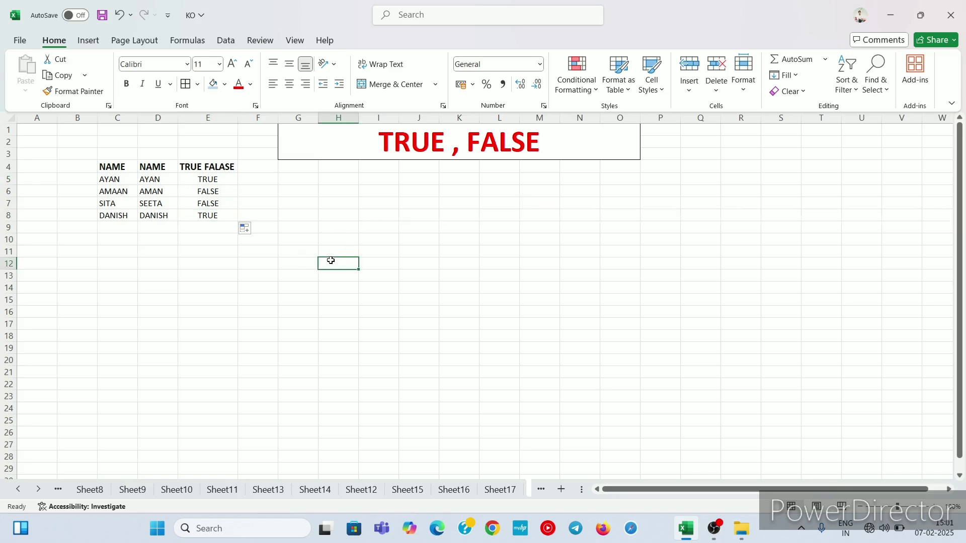
pyautogui.click(334, 250)
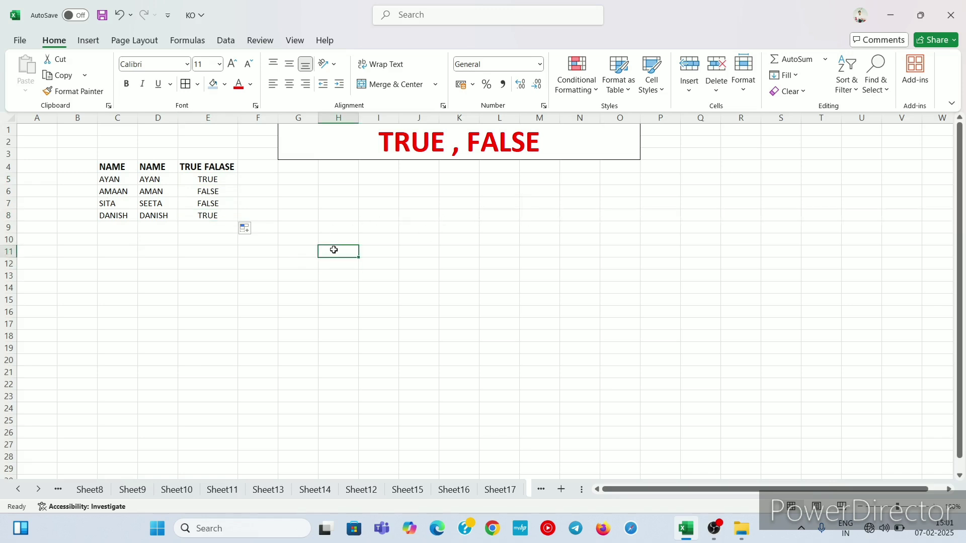
pyautogui.write('MOH')
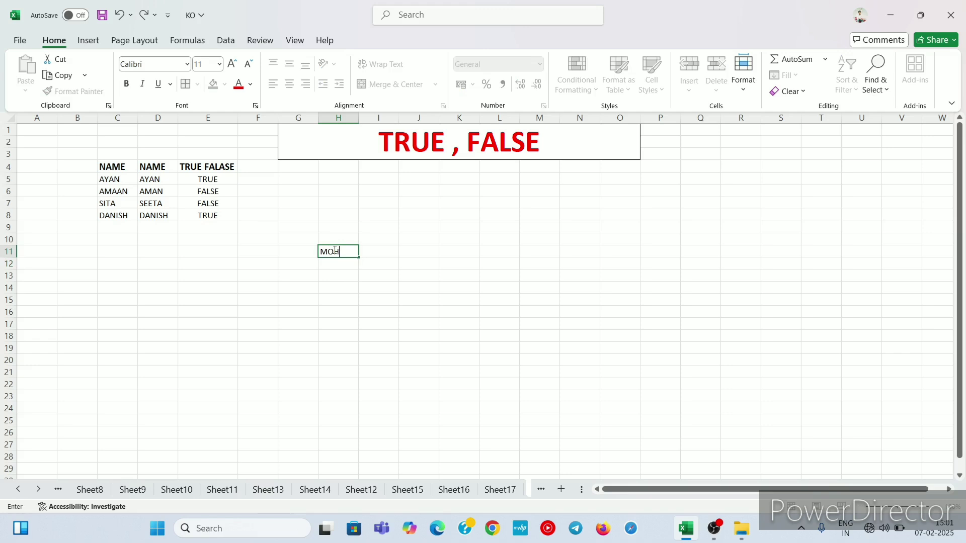
pyautogui.write('IT')
pyautogui.press('Return')
pyautogui.write('AMIT')
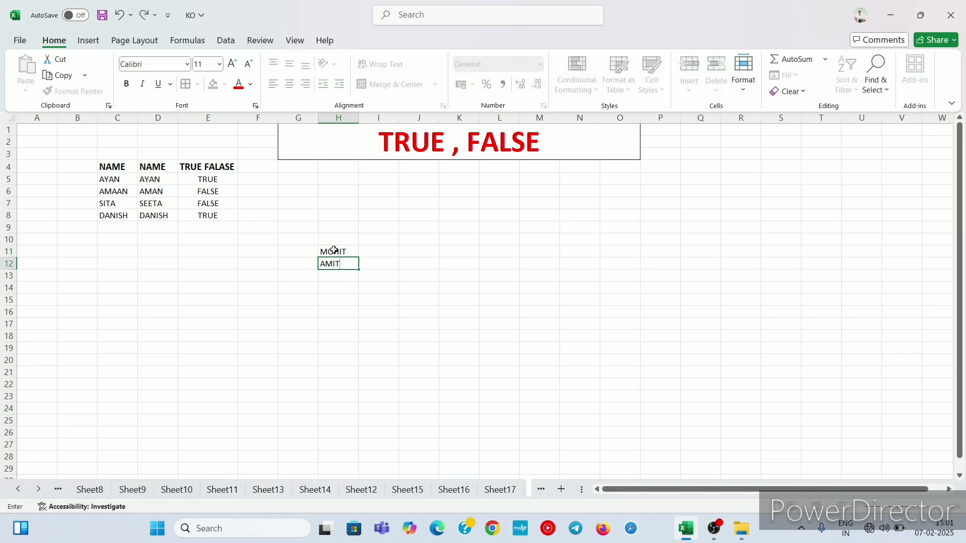
pyautogui.press('Return')
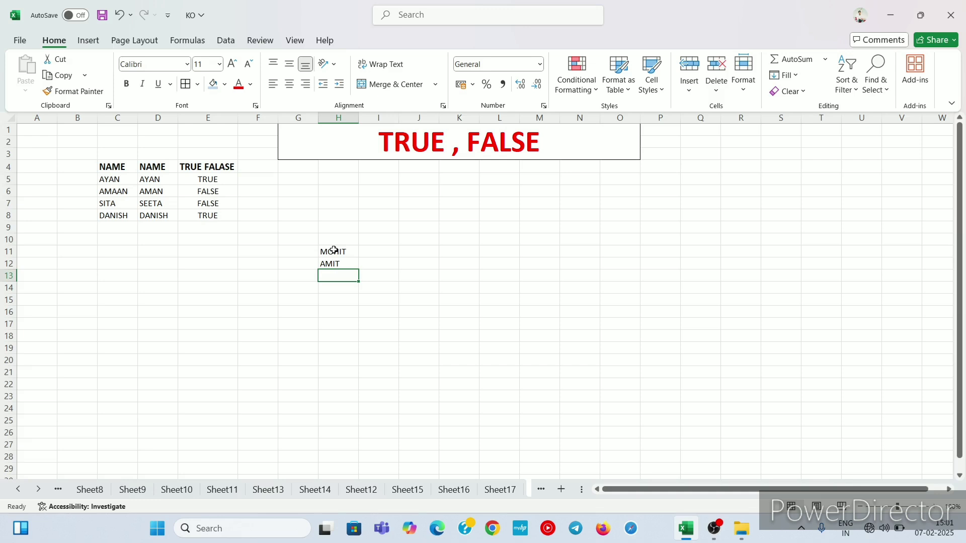
pyautogui.write('YASH')
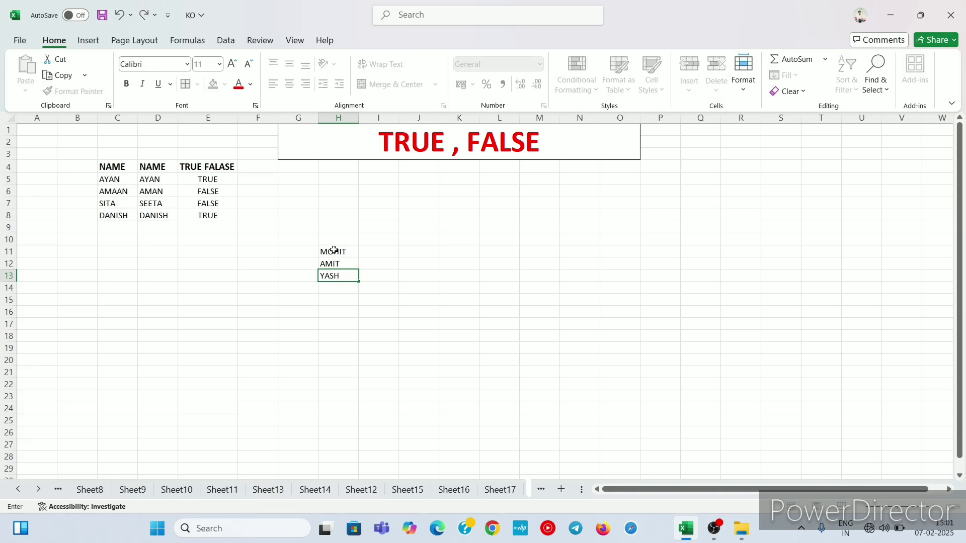
pyautogui.press('Return')
pyautogui.write('RAJ')
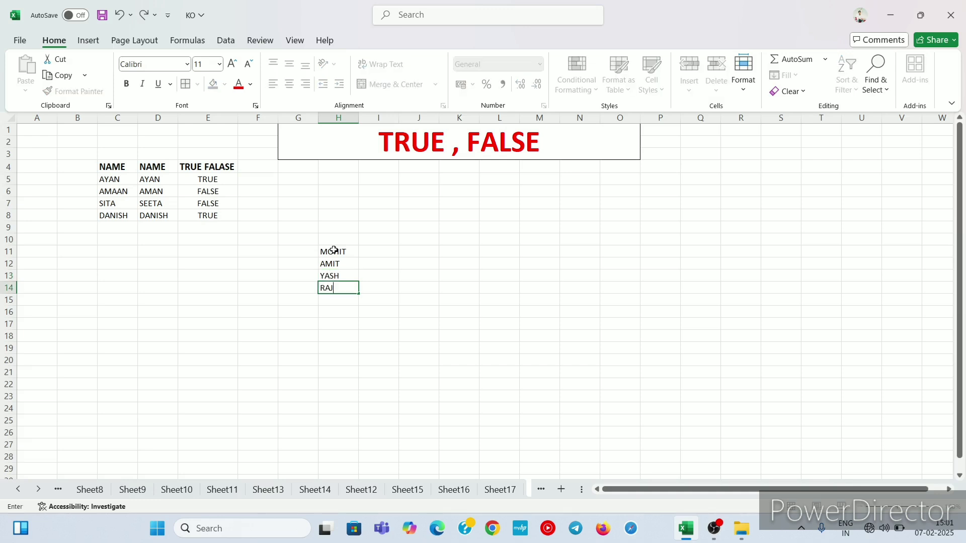
pyautogui.press('Return')
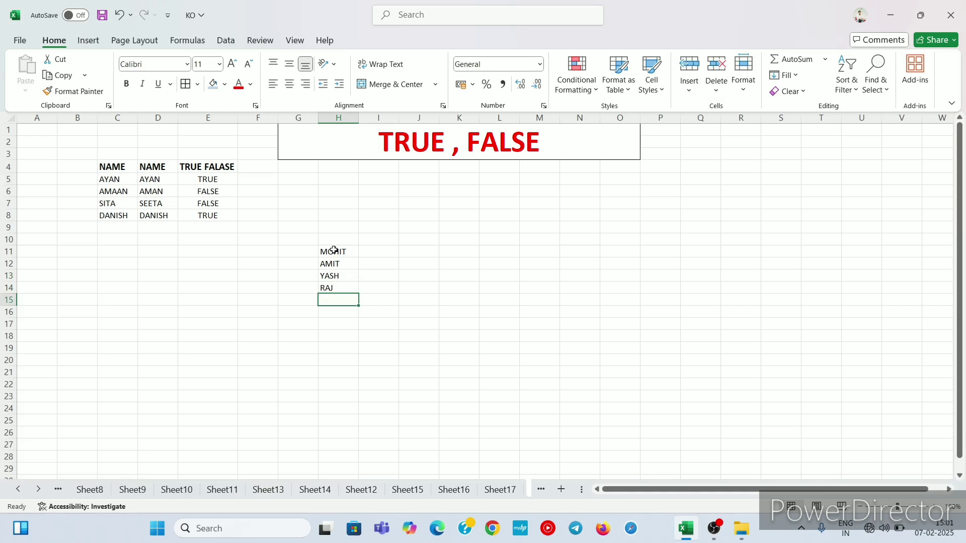
pyautogui.write('NAVEEN')
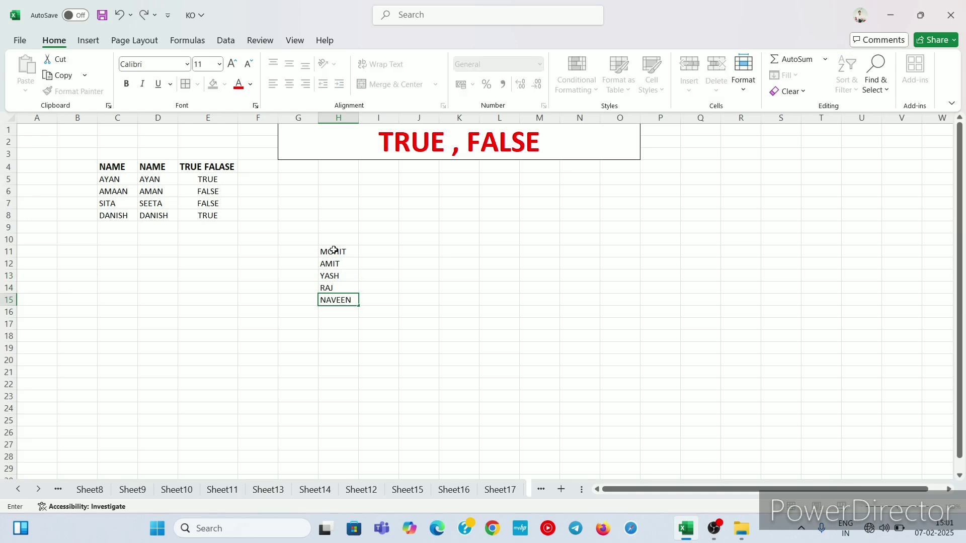
# Enter the numbers 40, 12, 45, 31 and 37 down cells I11:I15 beside the names.
pyautogui.click(388, 252)
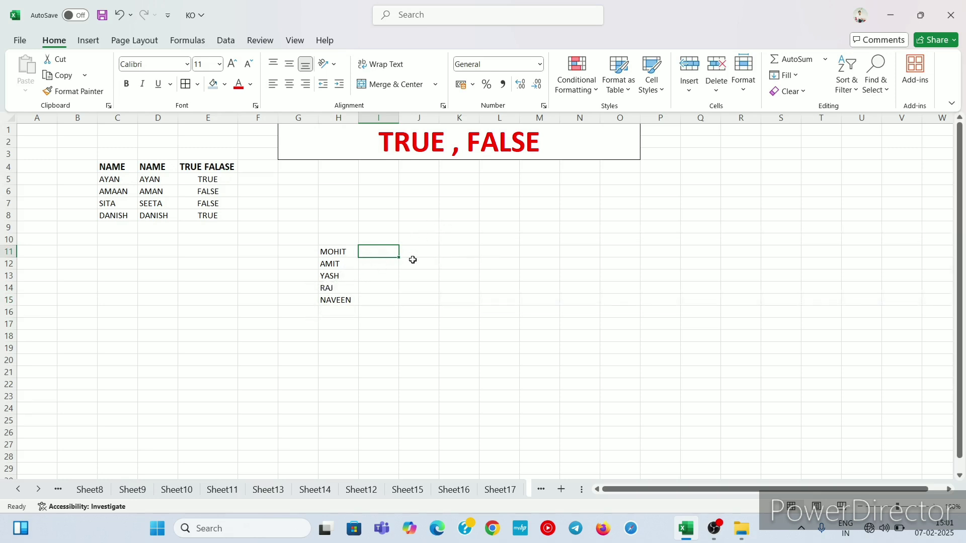
pyautogui.write('40')
pyautogui.press('Return')
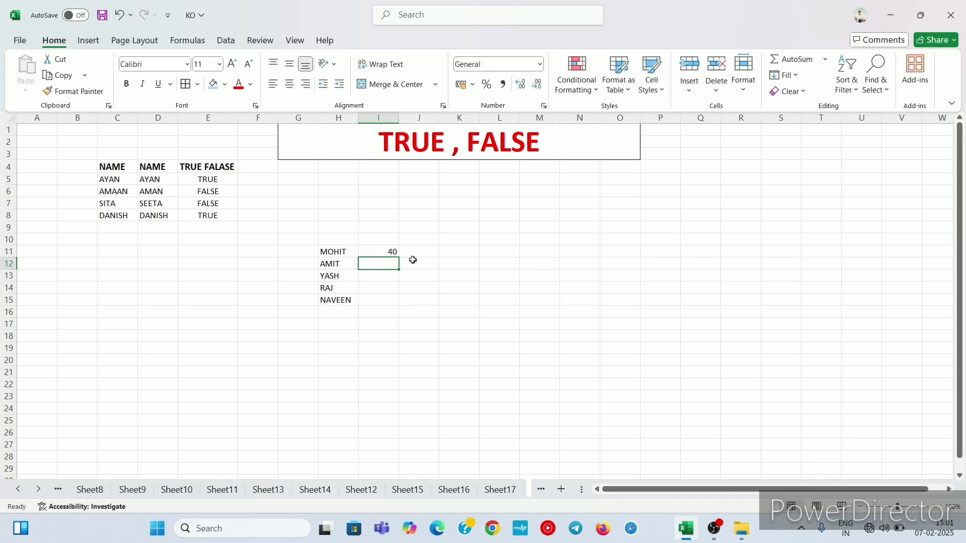
pyautogui.write('12')
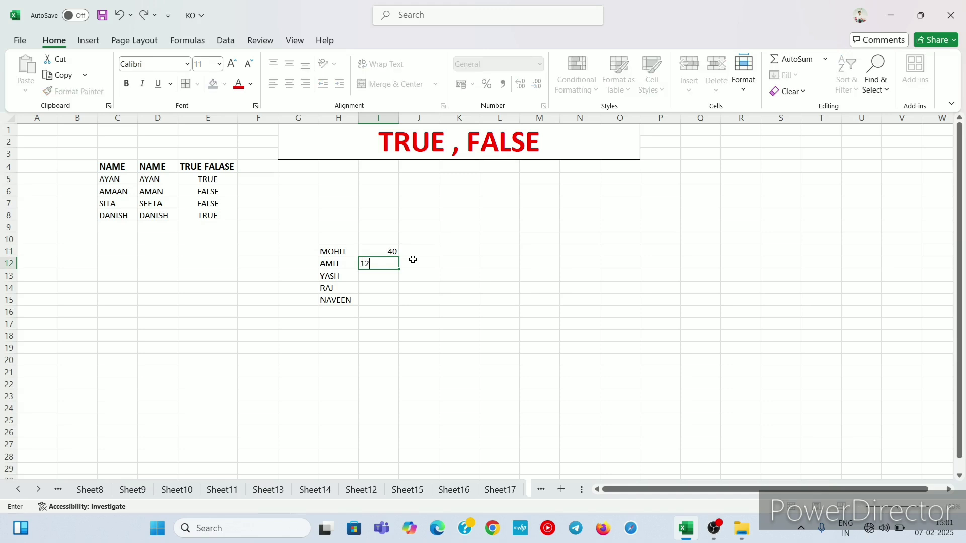
pyautogui.press('Return')
pyautogui.write('45')
pyautogui.press('Return')
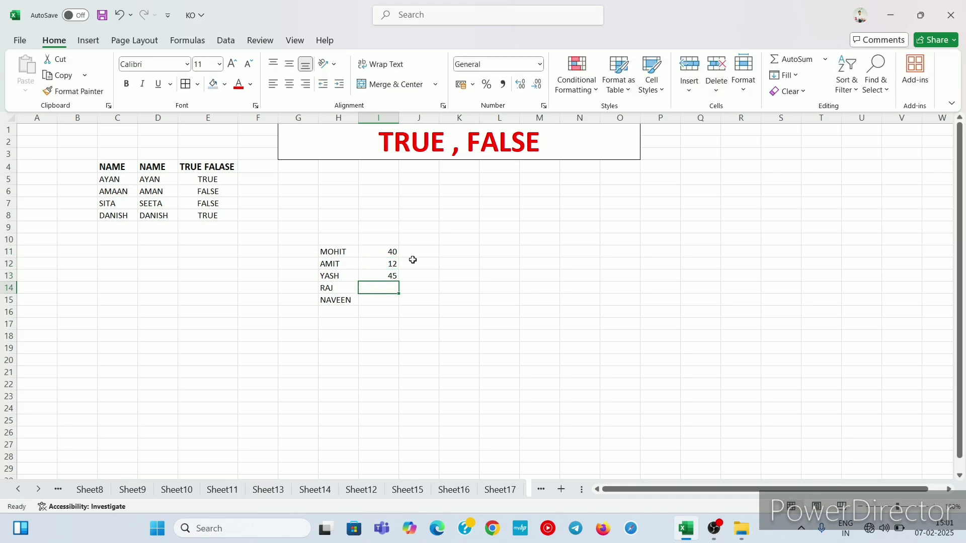
pyautogui.write('31')
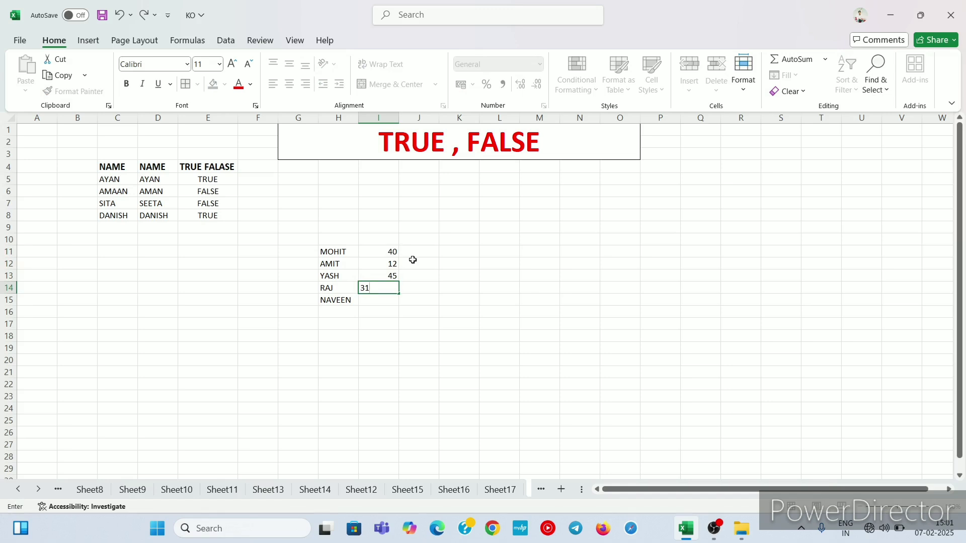
pyautogui.press('Return')
pyautogui.write('37')
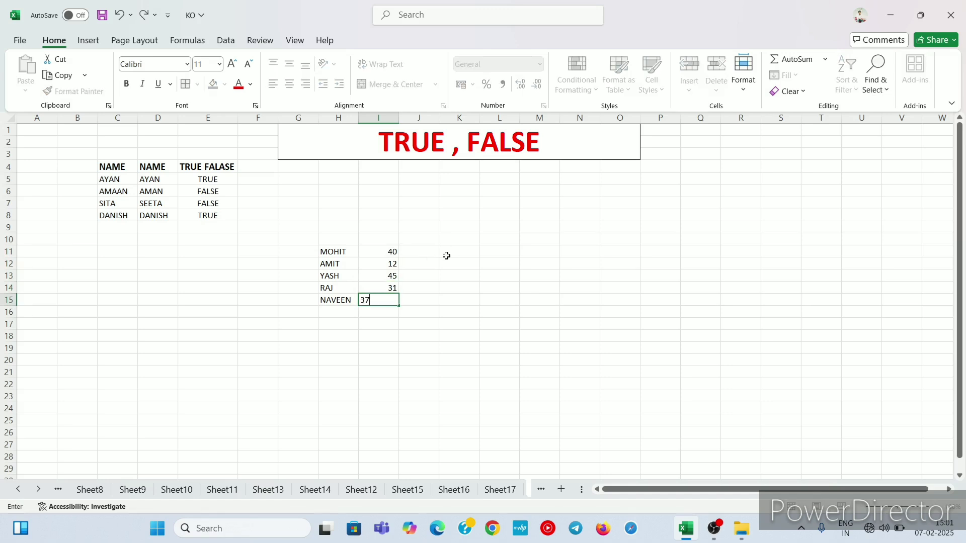
pyautogui.moveTo(424, 252); pyautogui.dragTo(429, 297)
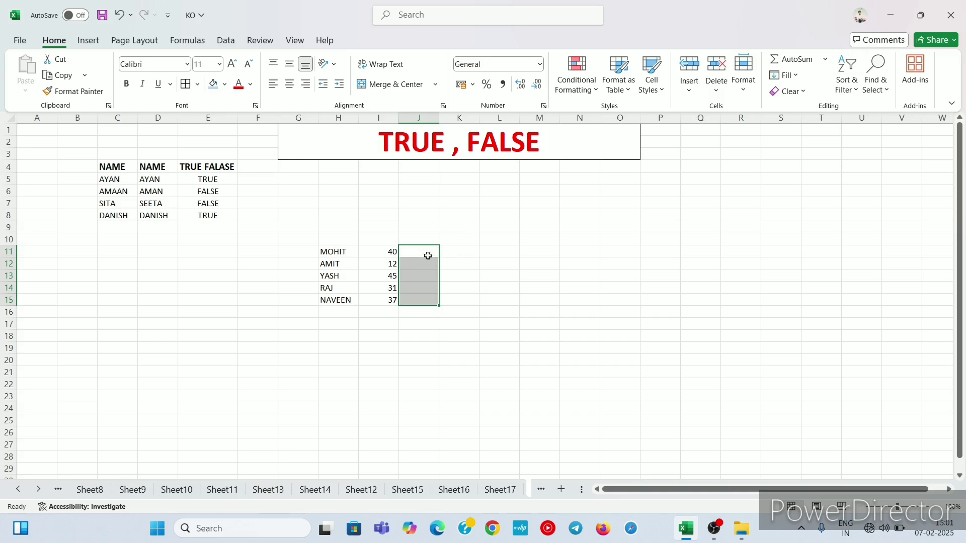
# Enter a second set of numbers, 40, 25, 45, 31 and 30, down cells L11:L15.
pyautogui.click(338, 251)
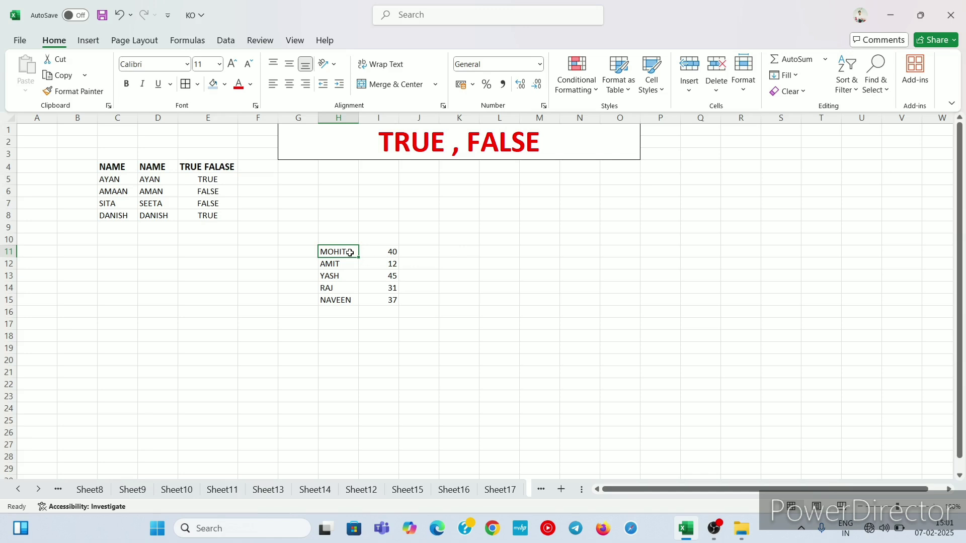
pyautogui.click(505, 252)
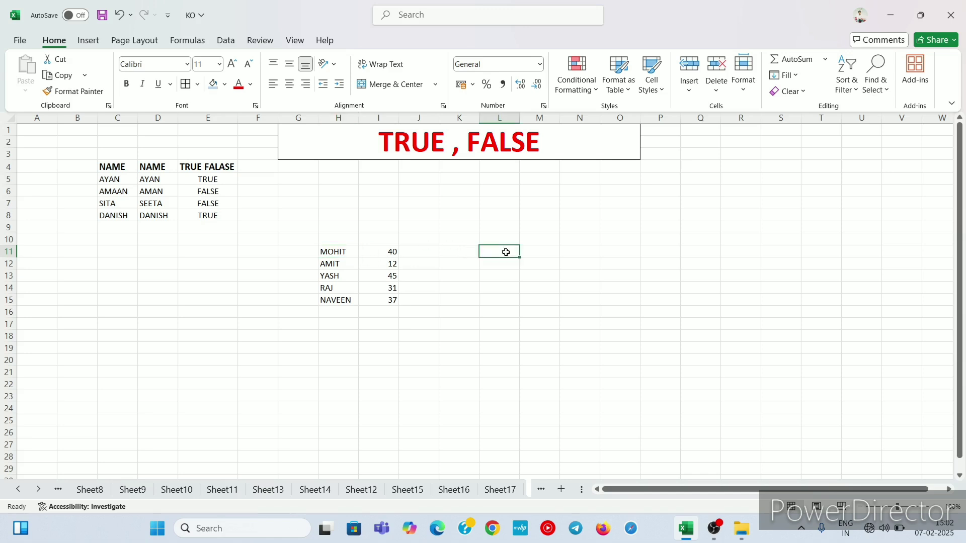
pyautogui.write('40')
pyautogui.press('Return')
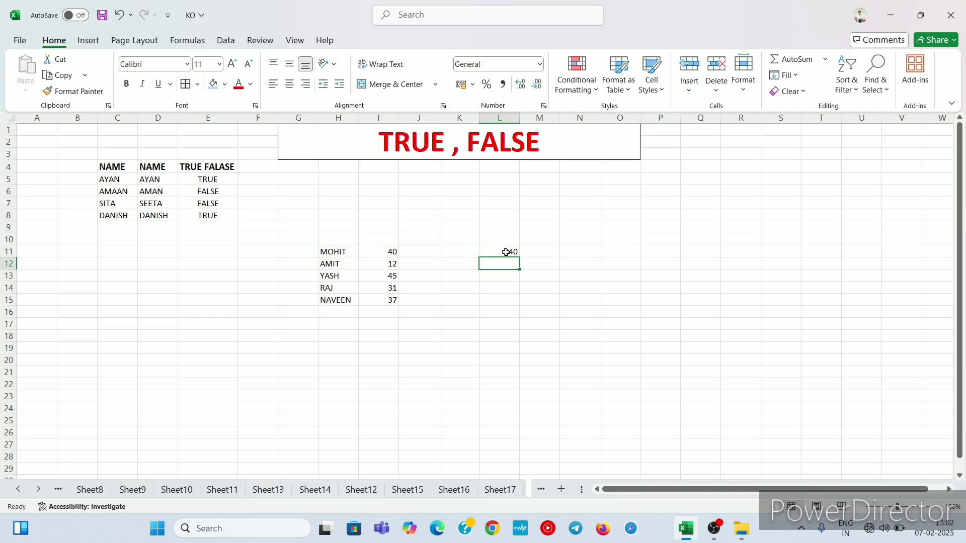
pyautogui.write('25')
pyautogui.press('Return')
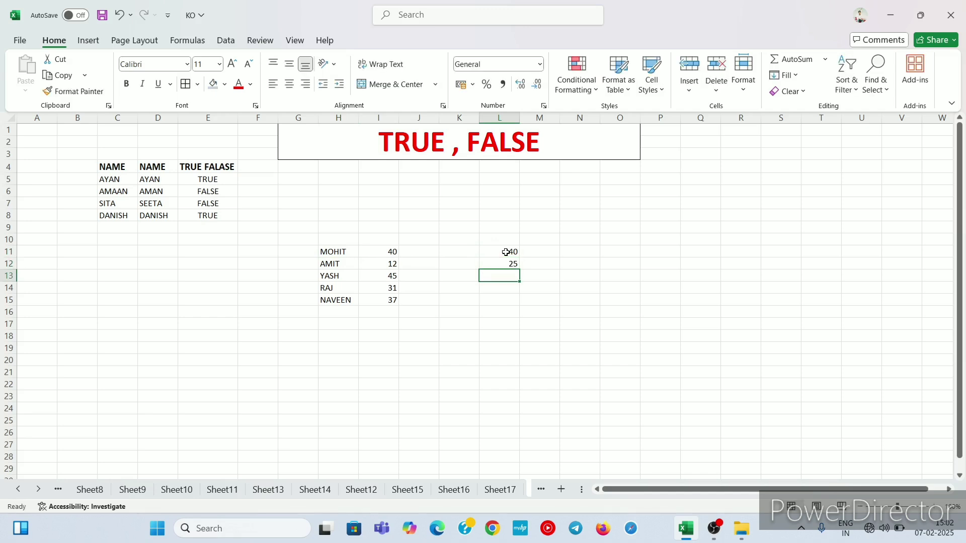
pyautogui.write('45')
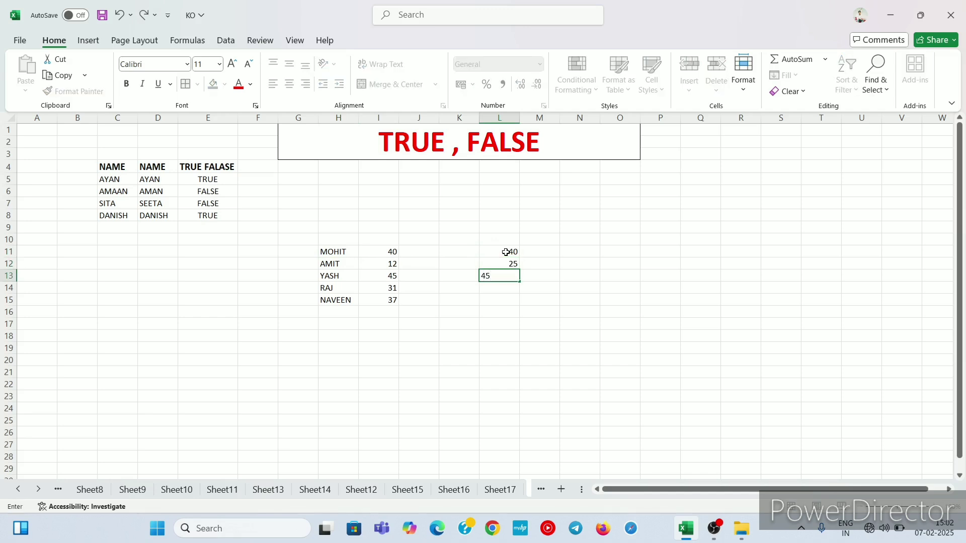
pyautogui.press('Return')
pyautogui.write('3')
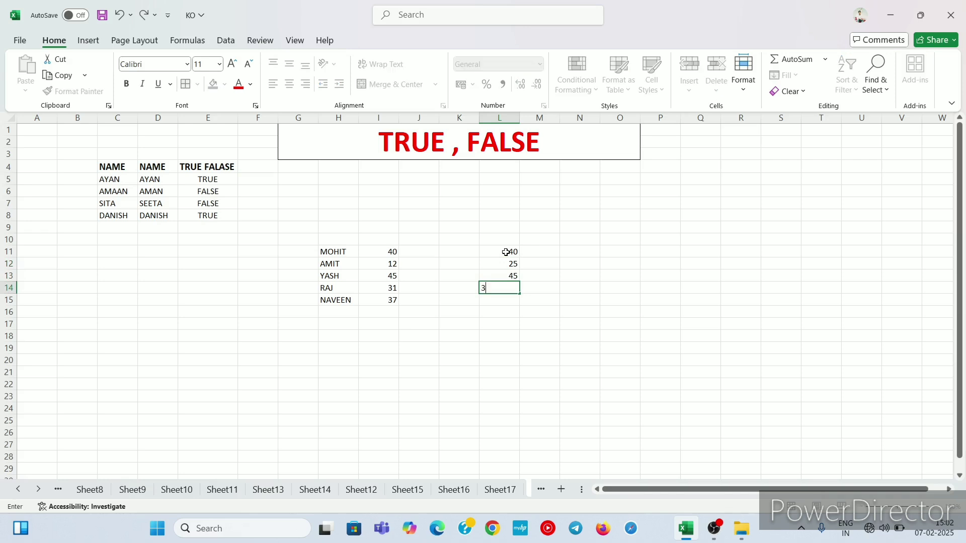
pyautogui.write('1')
pyautogui.press('Return')
pyautogui.write('30')
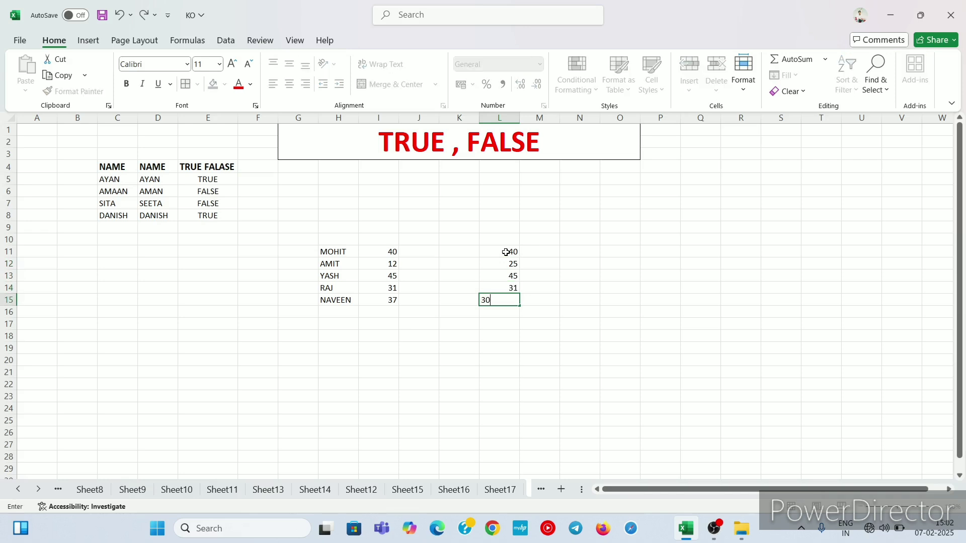
pyautogui.click(544, 272)
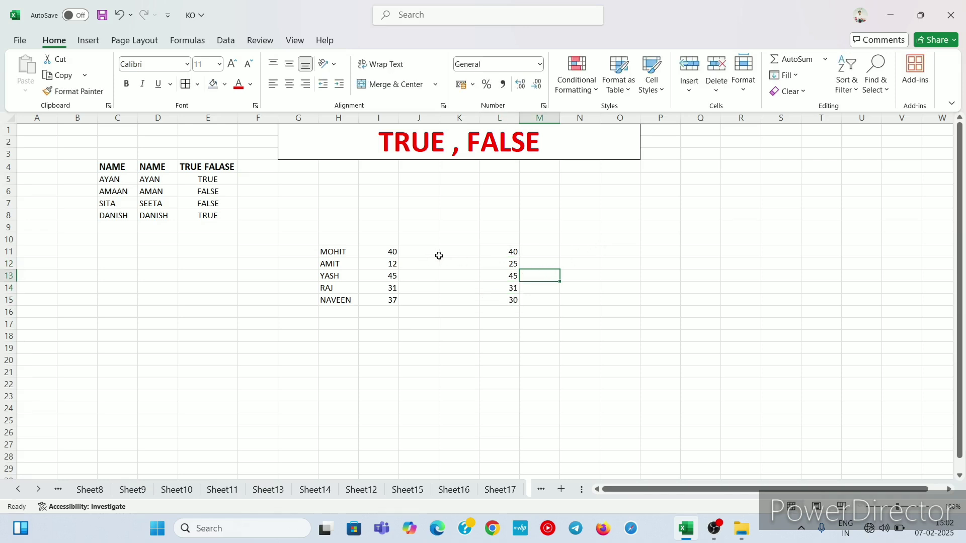
# Copy the five names from H11:H15 into K11:K15 beside the second set of numbers.
pyautogui.click(416, 251)
pyautogui.click(468, 251)
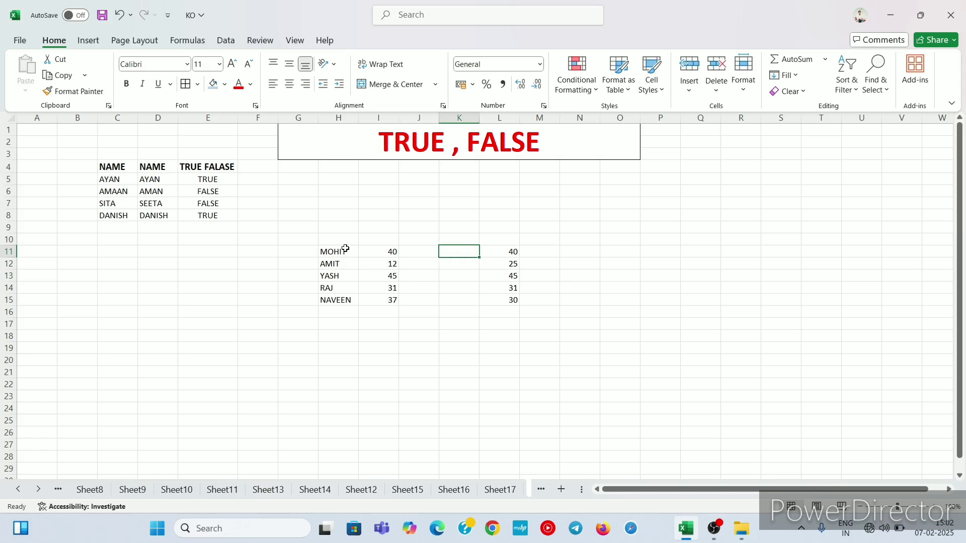
pyautogui.moveTo(343, 251); pyautogui.dragTo(344, 299)
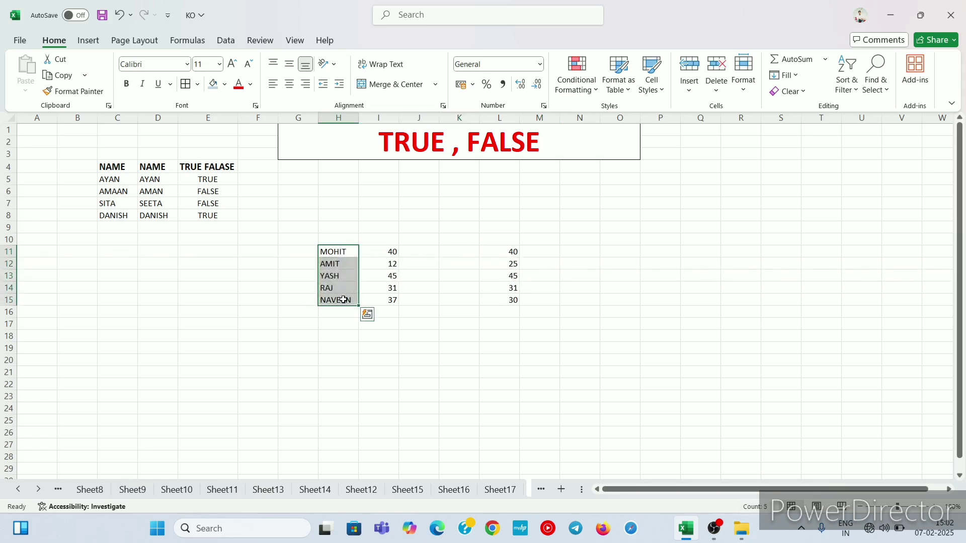
pyautogui.hotkey('ctrl', 'c')
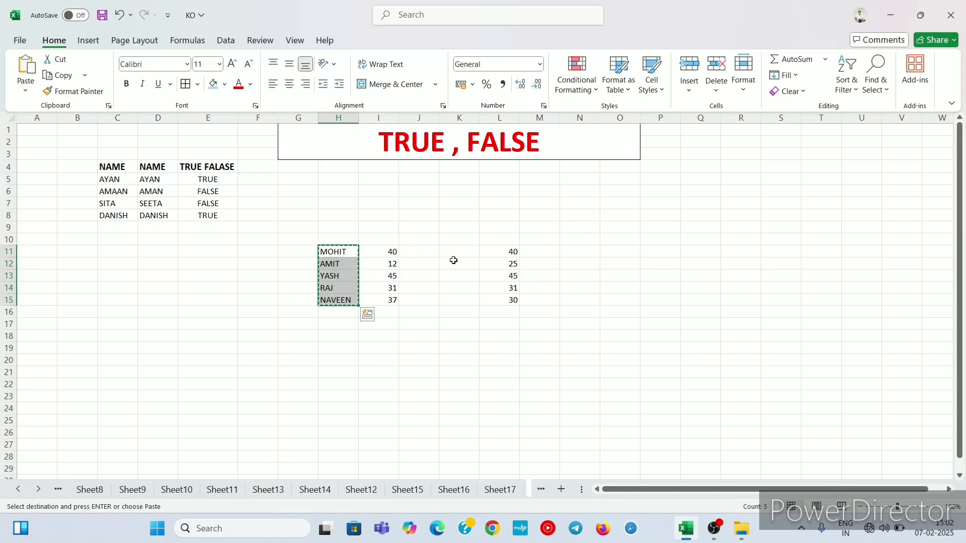
pyautogui.moveTo(468, 251); pyautogui.dragTo(467, 298)
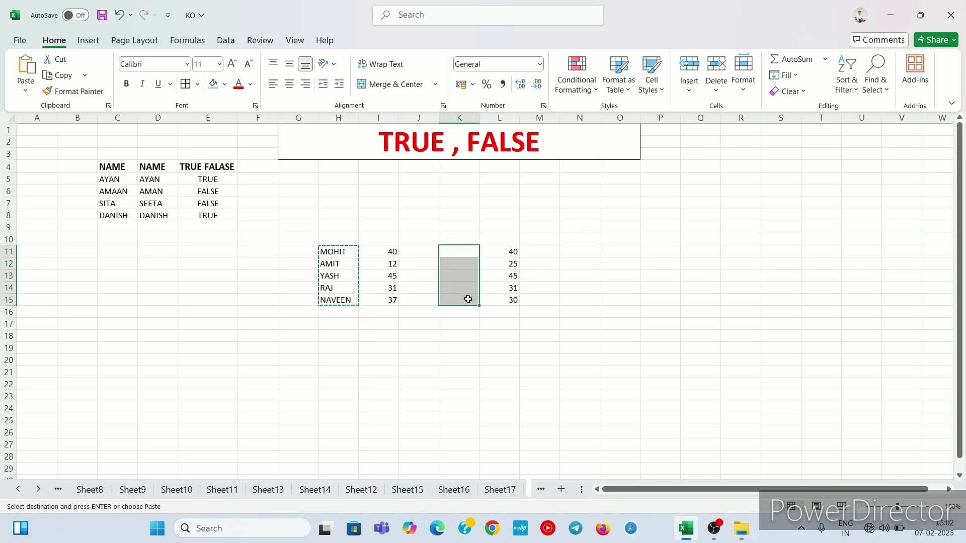
pyautogui.hotkey('ctrl', 'v')
pyautogui.click(416, 343)
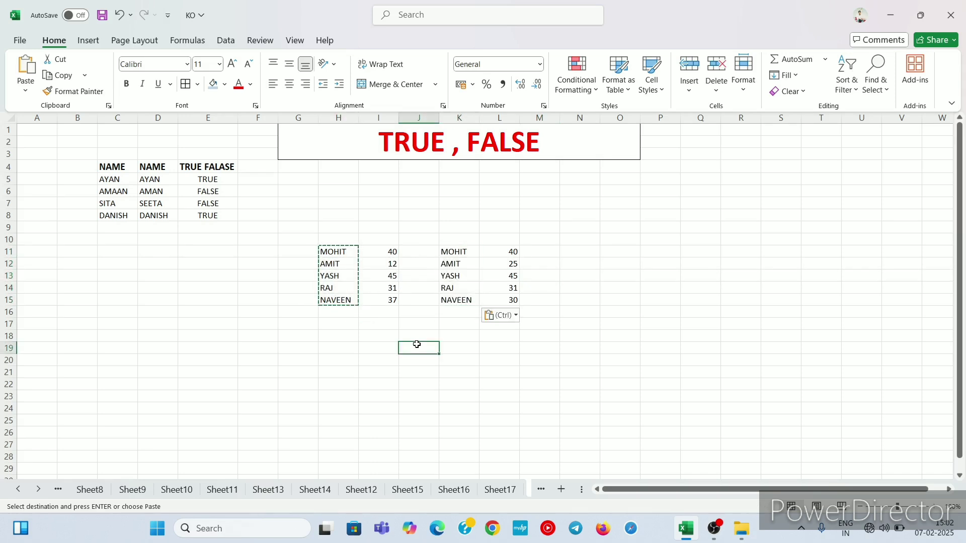
pyautogui.click(469, 360)
pyautogui.doubleClick(470, 359)
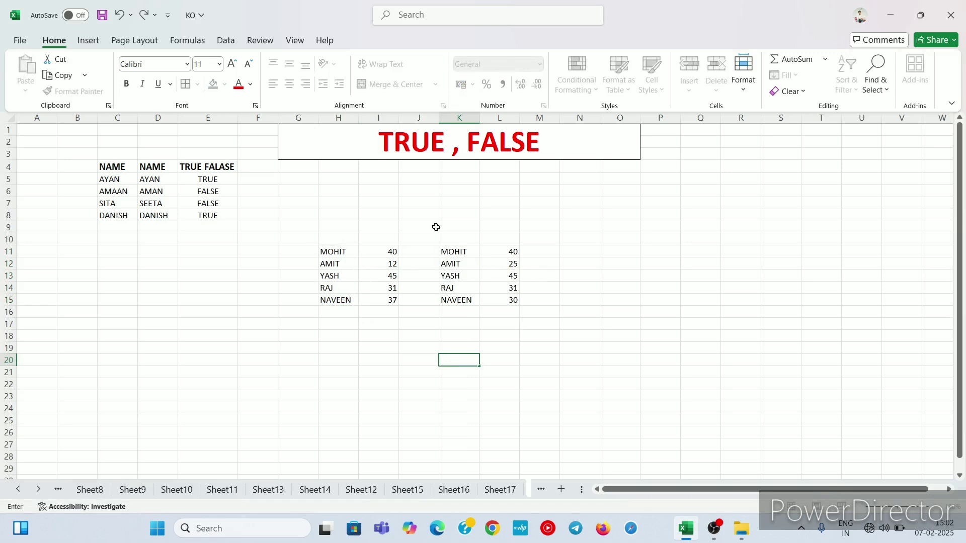
# Enter the formula =I11=L11 in cell J11 to compare the first pair of numbers.
pyautogui.click(417, 251)
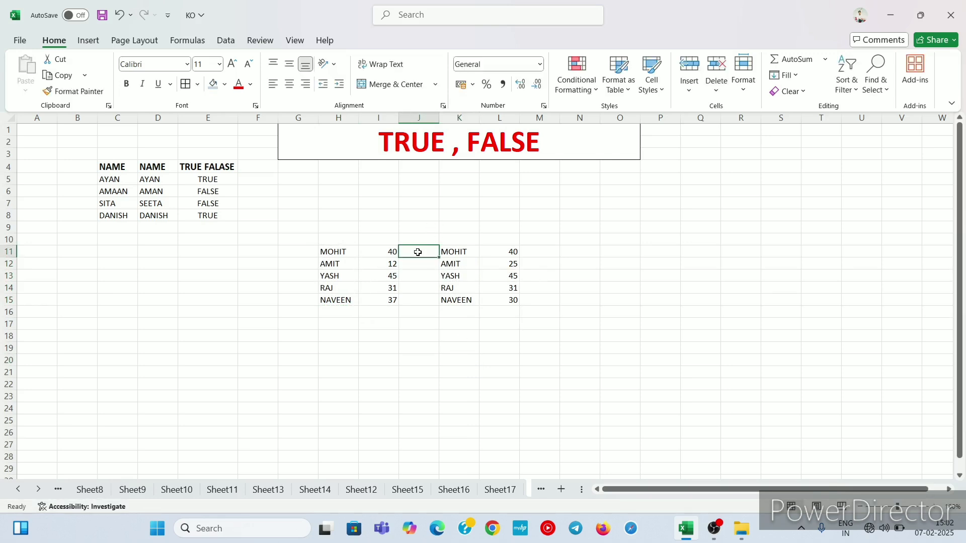
pyautogui.write('=')
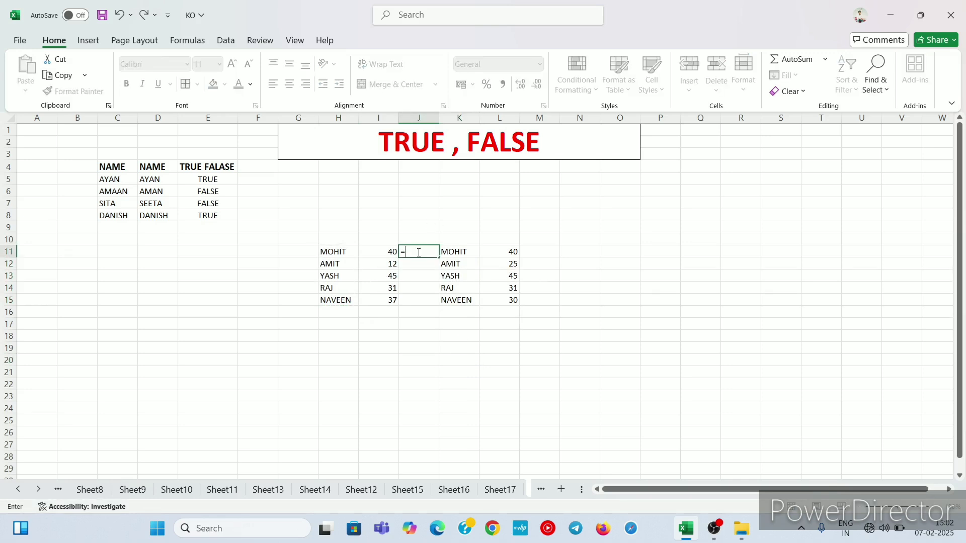
pyautogui.click(361, 253)
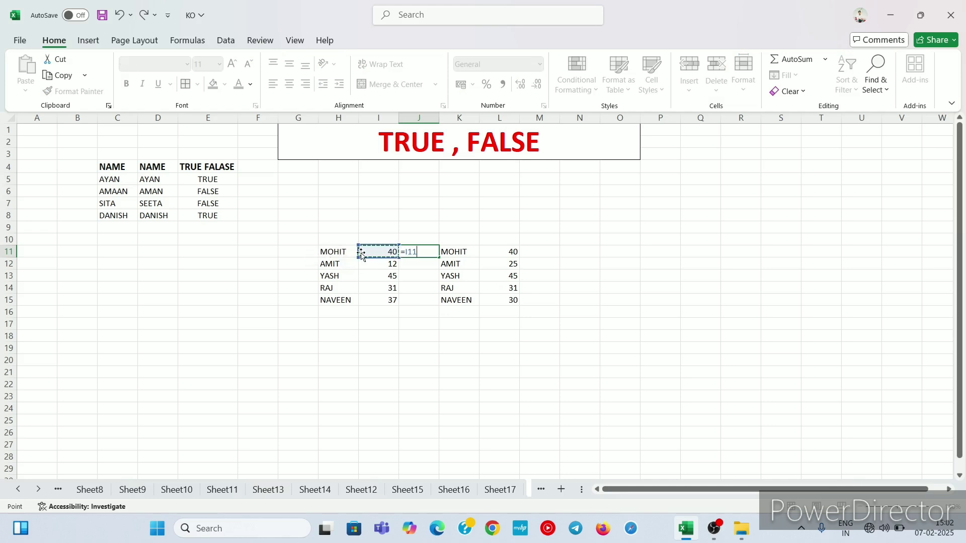
pyautogui.write('=')
pyautogui.click(504, 251)
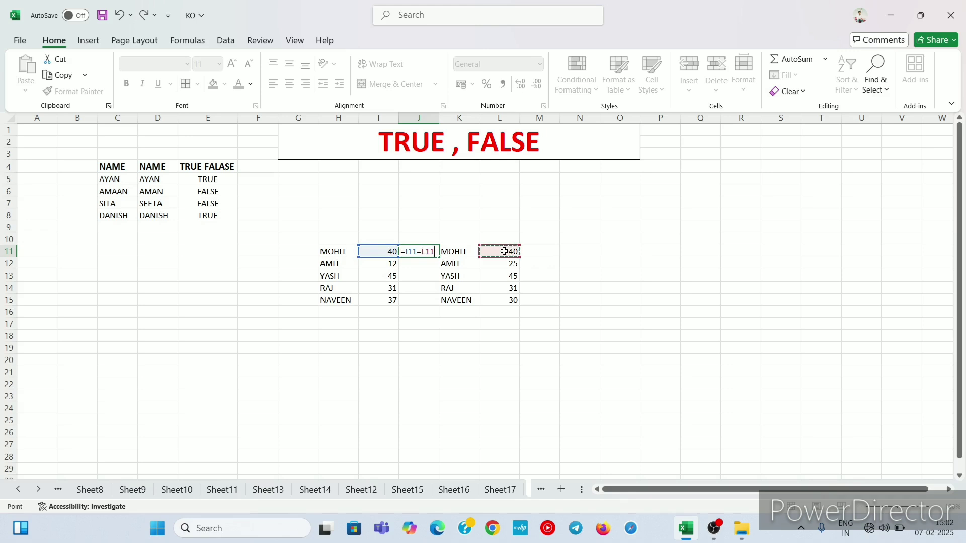
pyautogui.press('Return')
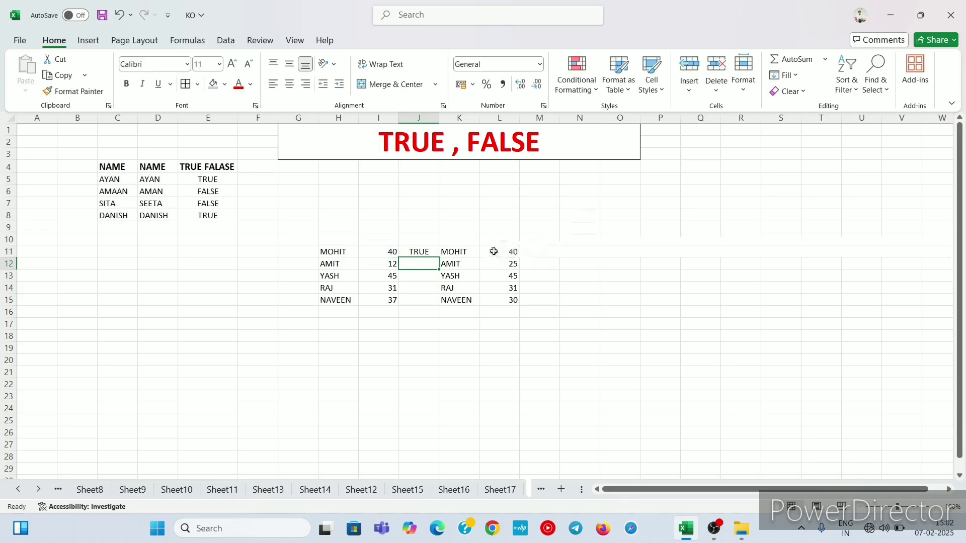
pyautogui.click(382, 252)
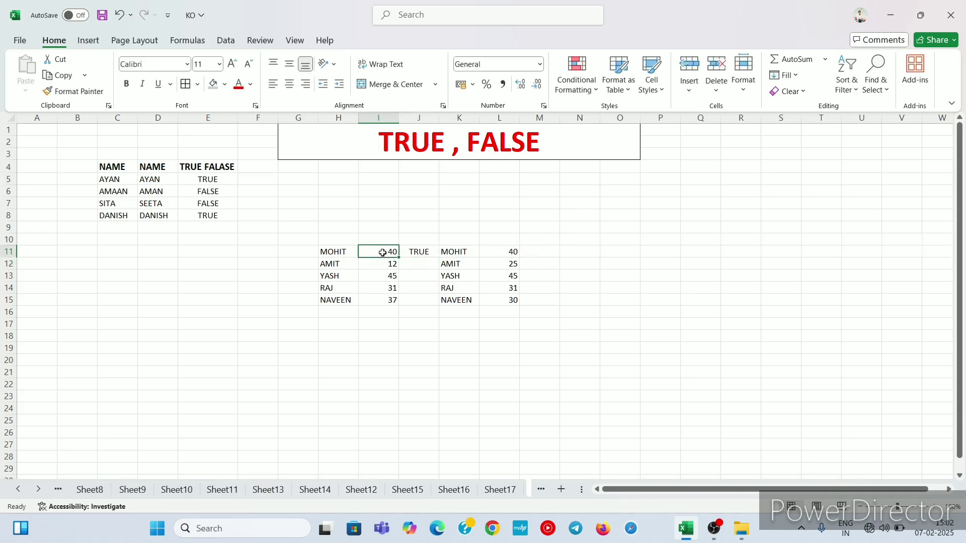
pyautogui.click(497, 251)
# Add the subject headings ENG in I10 and SST in L10 above the number columns.
pyautogui.click(379, 243)
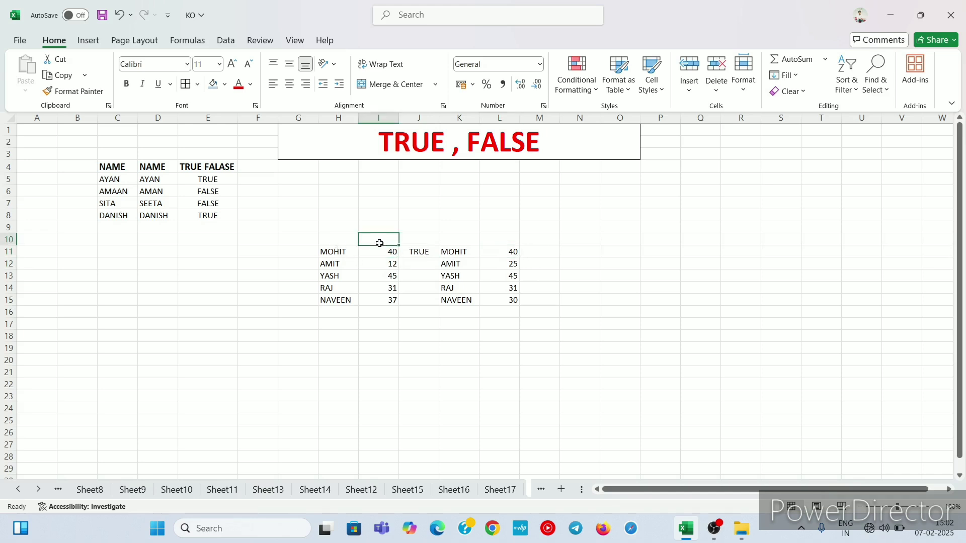
pyautogui.write('EN')
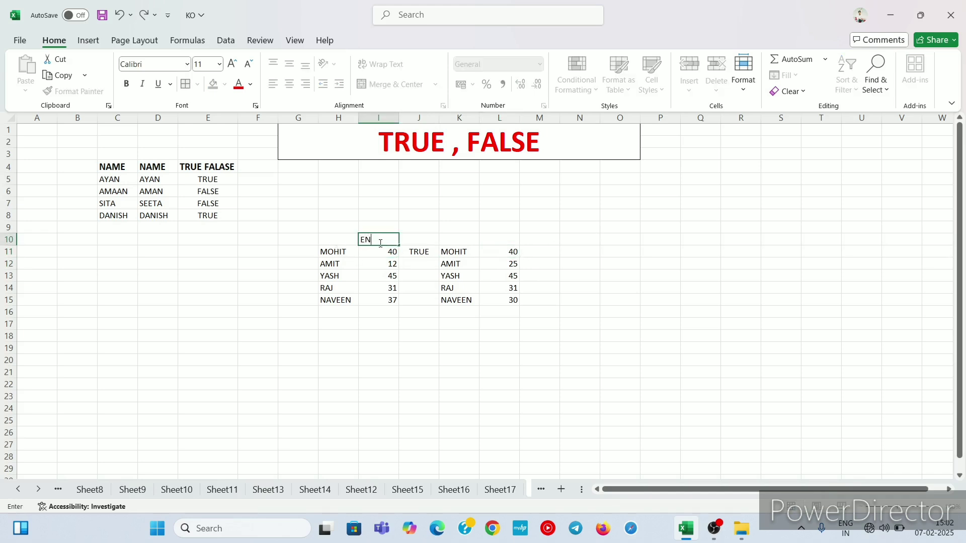
pyautogui.write('G')
pyautogui.click(497, 240)
pyautogui.write('SST')
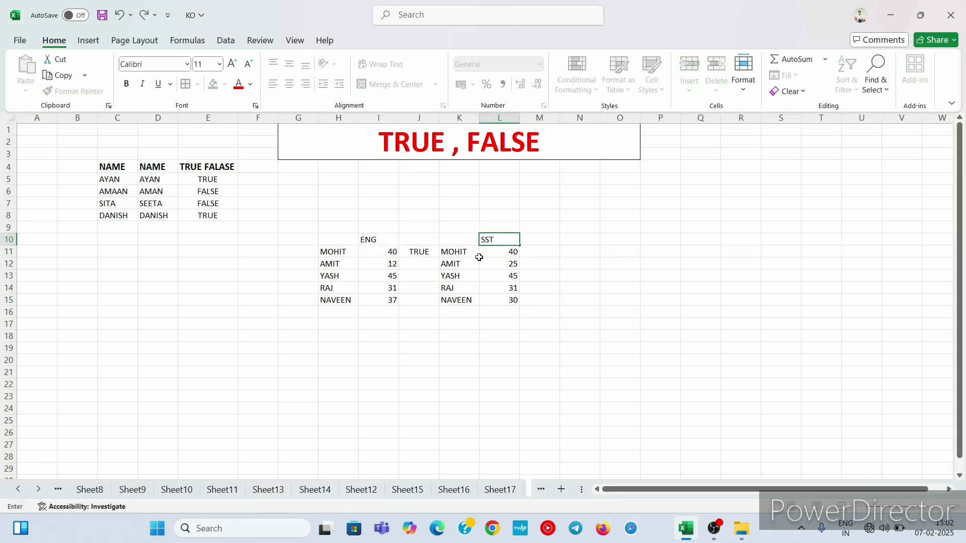
# Fill the number comparison formula from J11 down through J15 and check the results against both number columns.
pyautogui.click(382, 251)
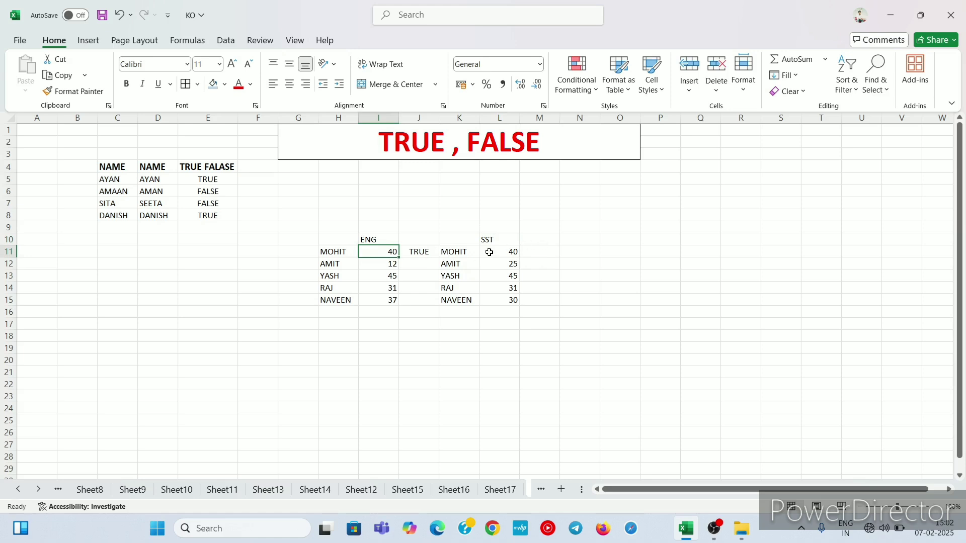
pyautogui.click(505, 254)
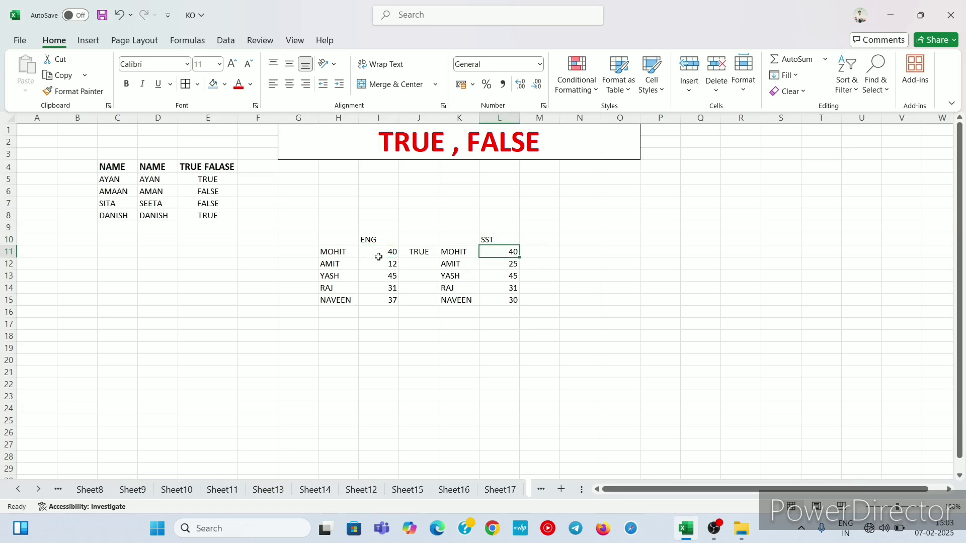
pyautogui.click(378, 257)
pyautogui.click(418, 253)
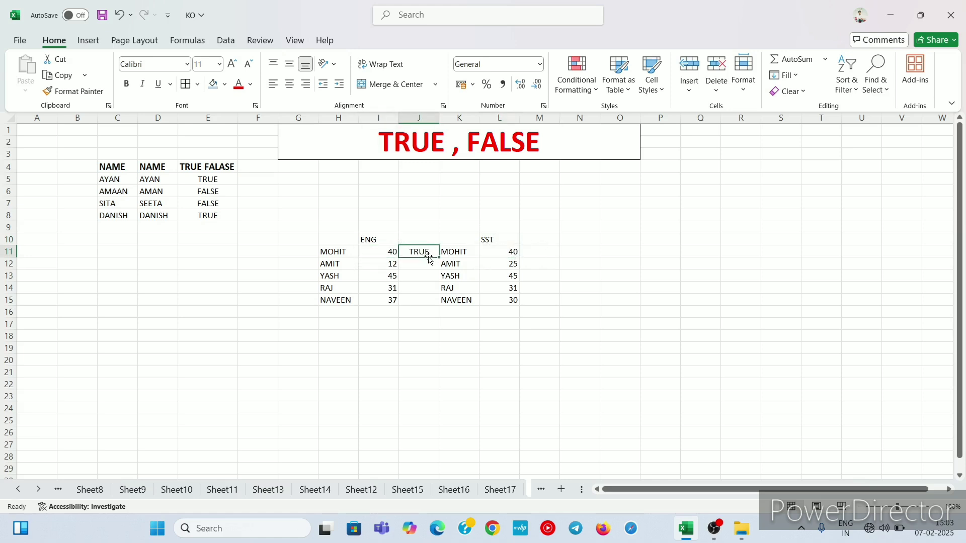
pyautogui.moveTo(438, 257); pyautogui.dragTo(437, 304)
pyautogui.click(418, 298)
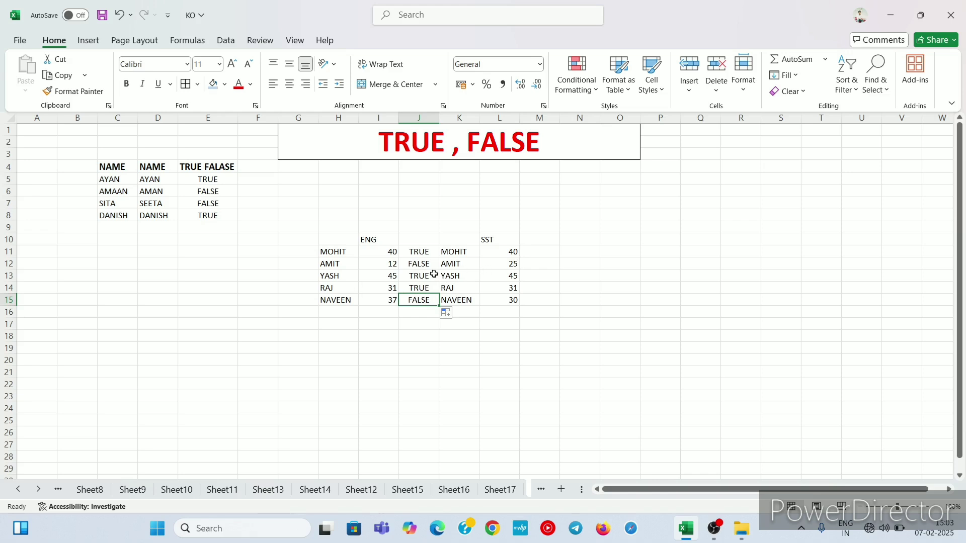
pyautogui.click(417, 266)
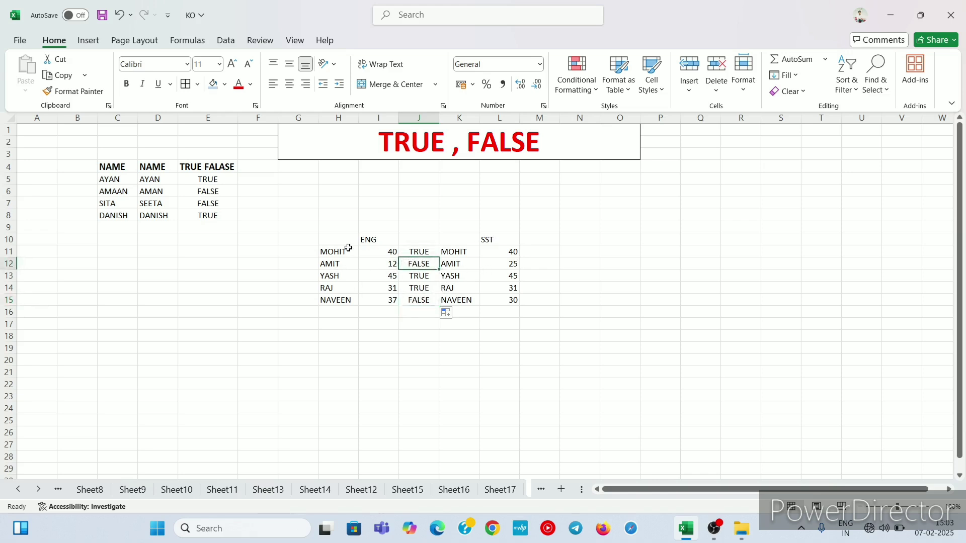
# Apply all borders to the name comparison table in C4:E8.
pyautogui.click(109, 165)
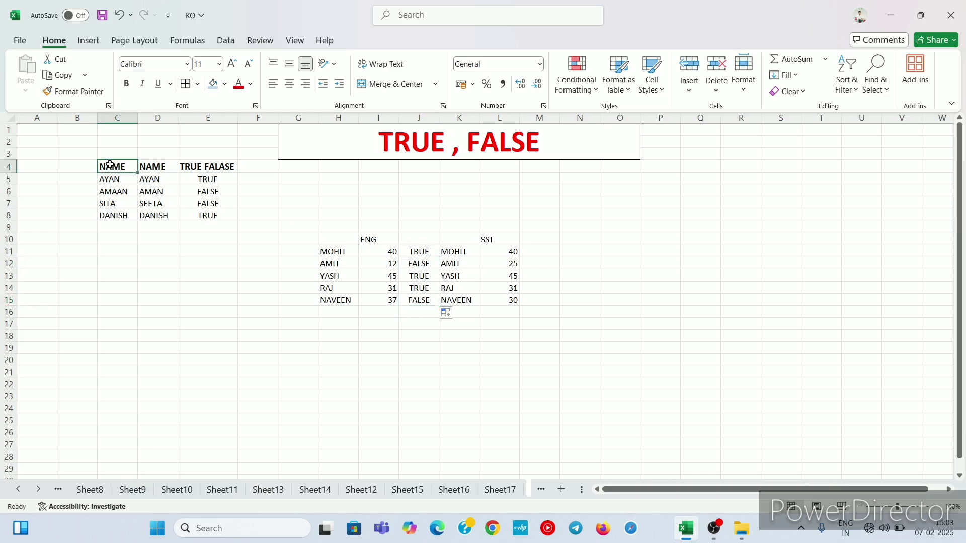
pyautogui.moveTo(110, 165); pyautogui.dragTo(214, 215)
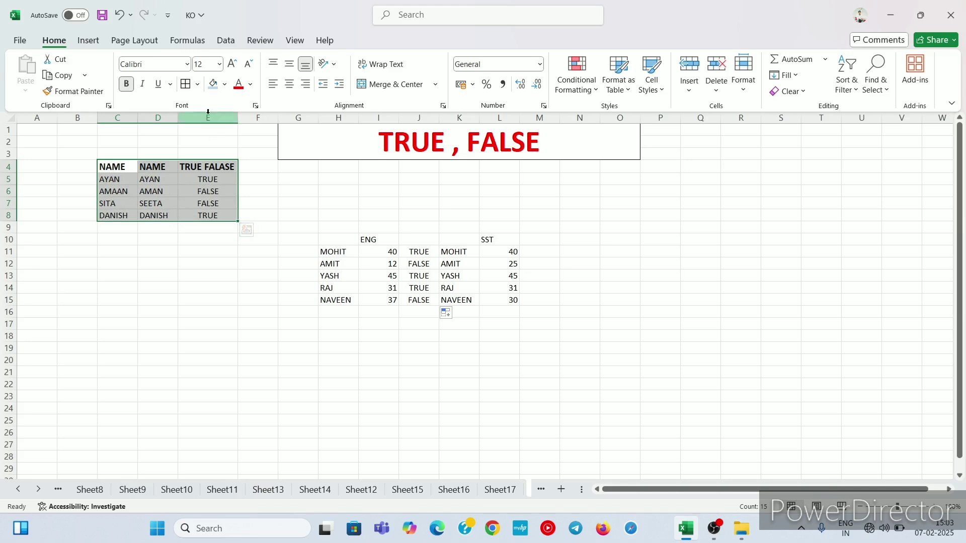
pyautogui.click(197, 84)
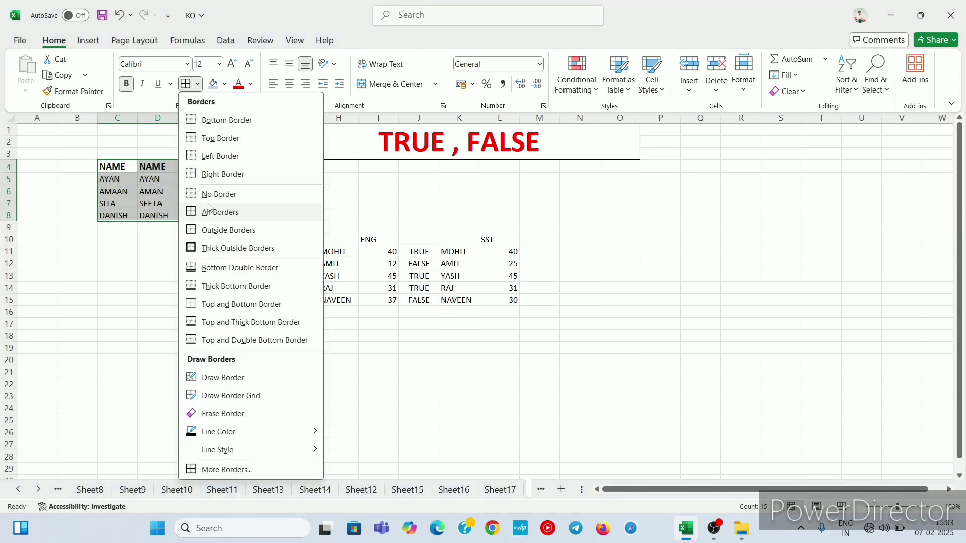
pyautogui.click(210, 213)
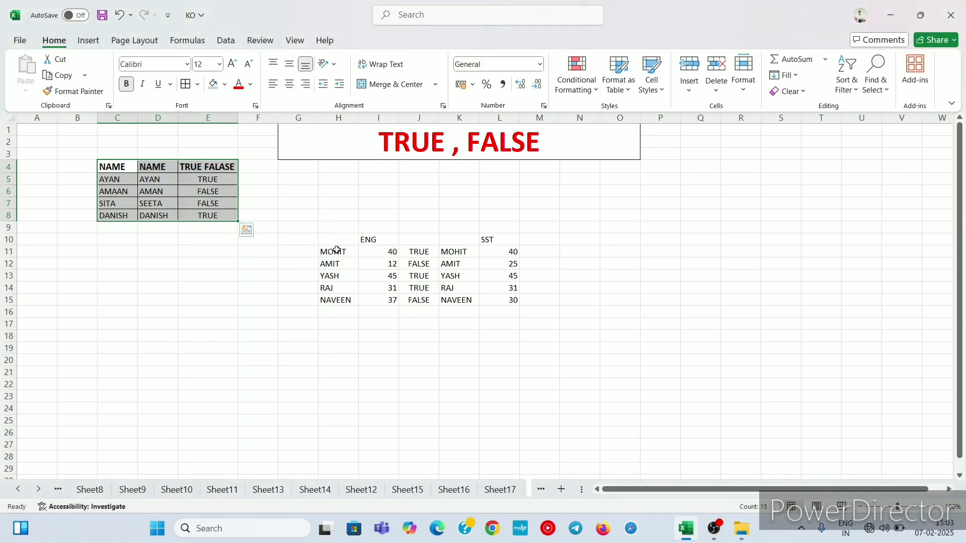
# Apply all borders to the marks comparison data in H11:L15.
pyautogui.moveTo(331, 254); pyautogui.dragTo(495, 301)
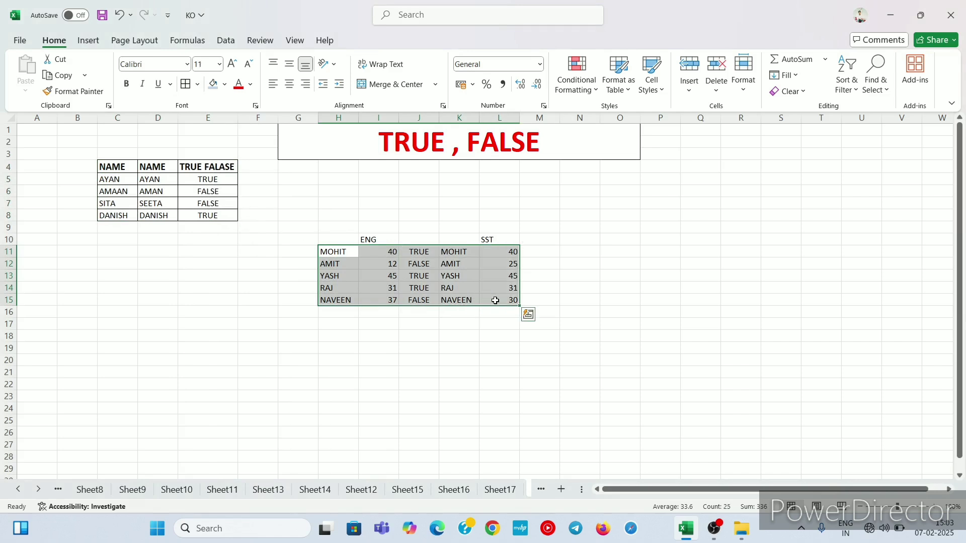
pyautogui.click(197, 84)
pyautogui.click(199, 212)
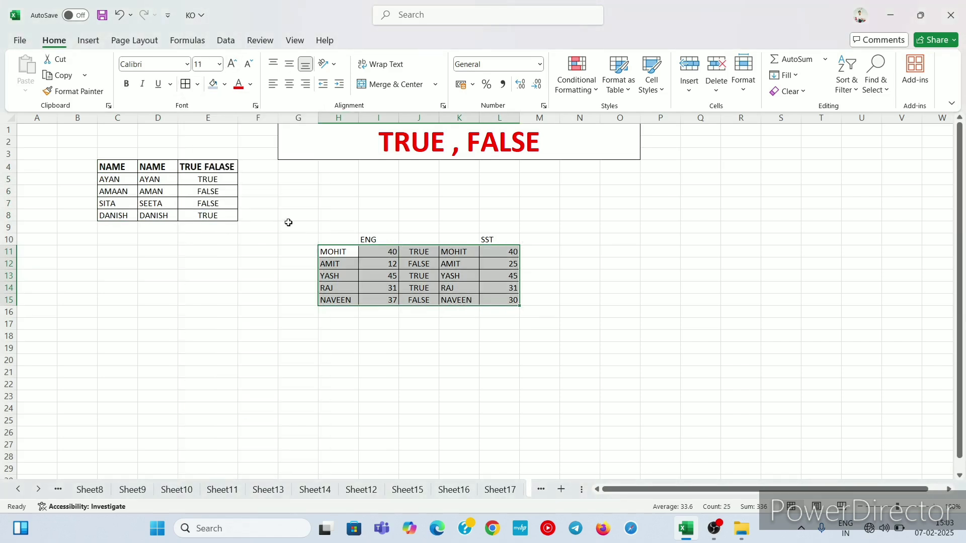
# Make the subject headings ENG in I10 and SST in L10 bold.
pyautogui.click(372, 238)
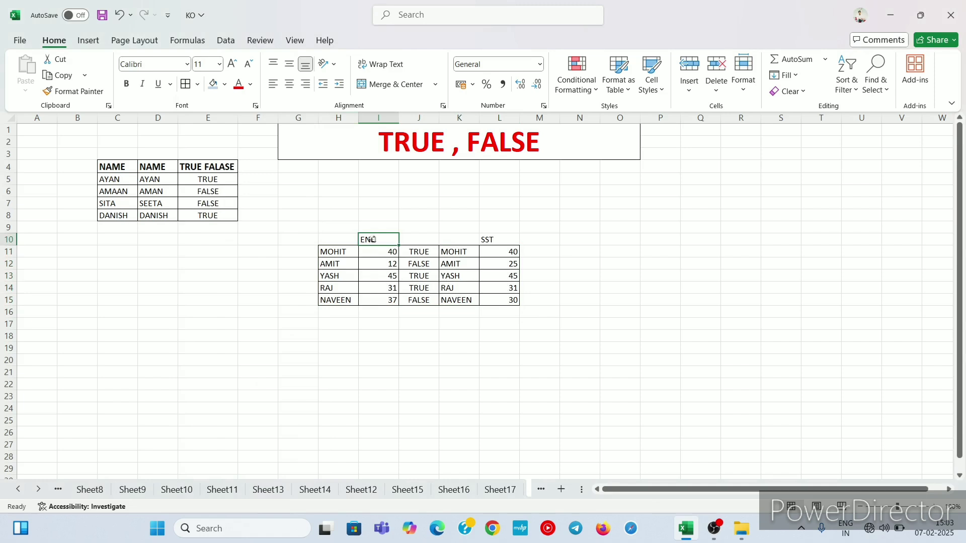
pyautogui.click(127, 84)
pyautogui.click(485, 238)
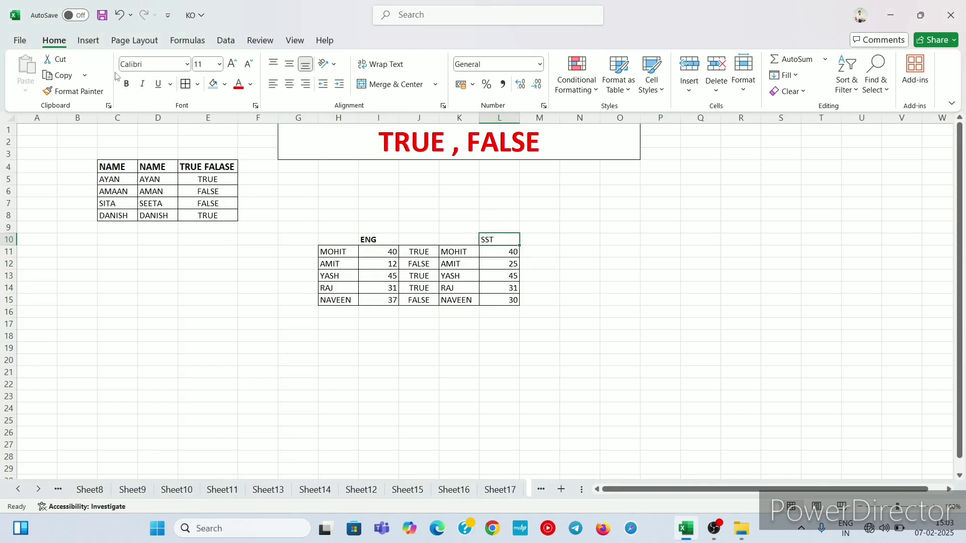
pyautogui.click(127, 84)
pyautogui.click(390, 428)
pyautogui.click(795, 397)
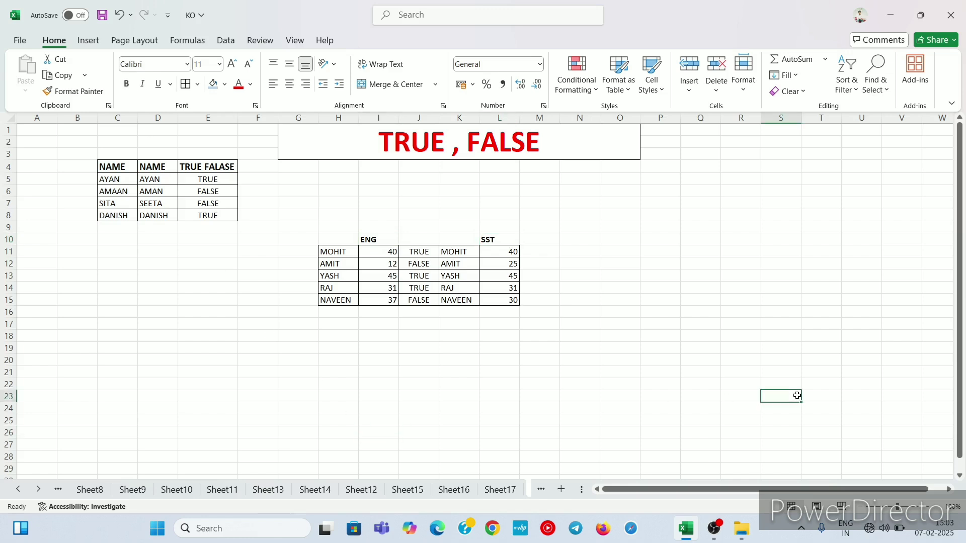
pyautogui.click(363, 383)
pyautogui.click(582, 373)
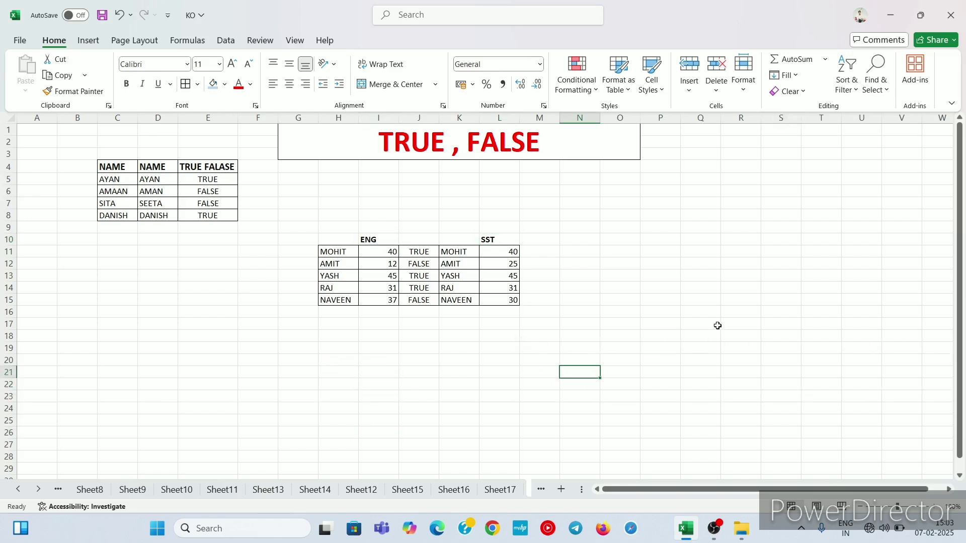